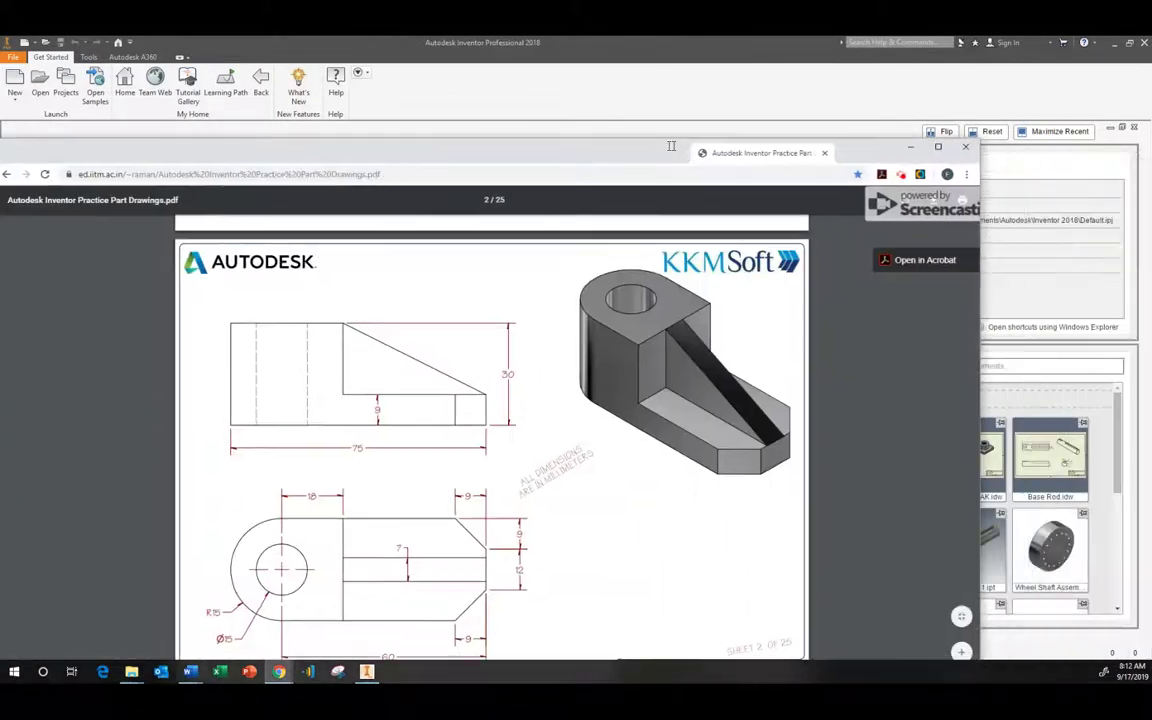
# Bring up the Fixture Block sheet of the practice drawings PDF for reference and create a new part
pyautogui.moveTo(733, 152)
pyautogui.mouseDown()
pyautogui.moveTo(687, 35)
pyautogui.moveTo(812, 59)
pyautogui.moveTo(797, 62)
pyautogui.moveTo(800, 37)
pyautogui.mouseUp()
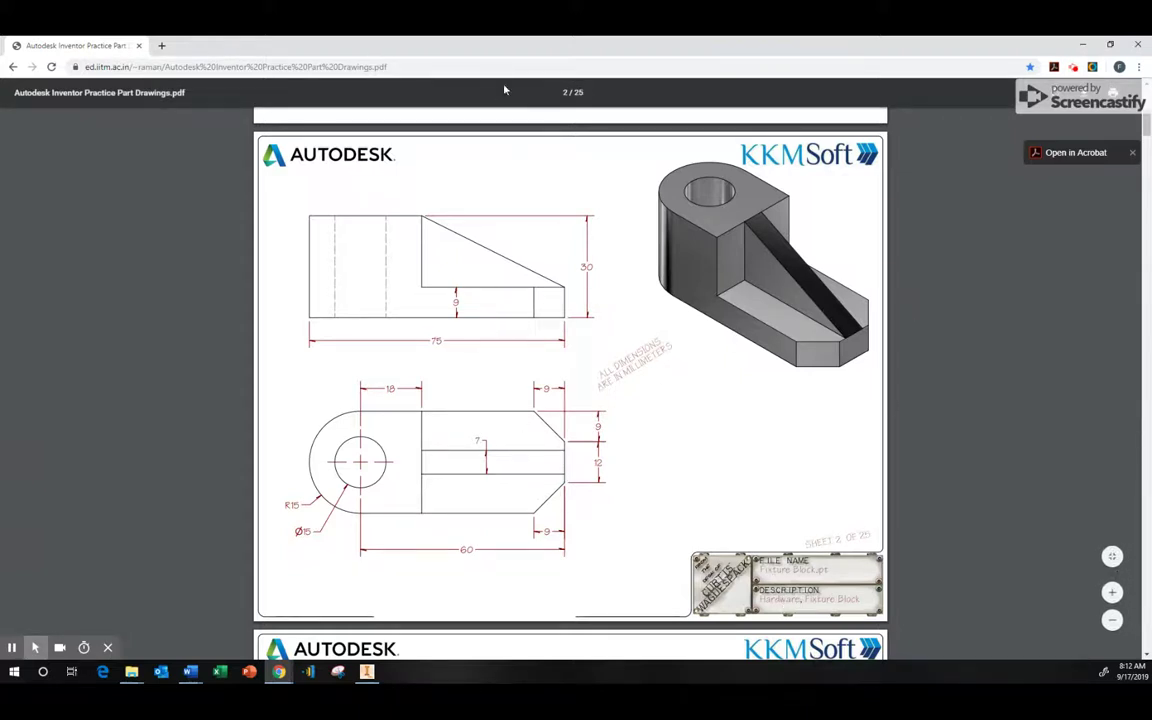
pyautogui.moveTo(481, 48); pyautogui.dragTo(1151, 65)
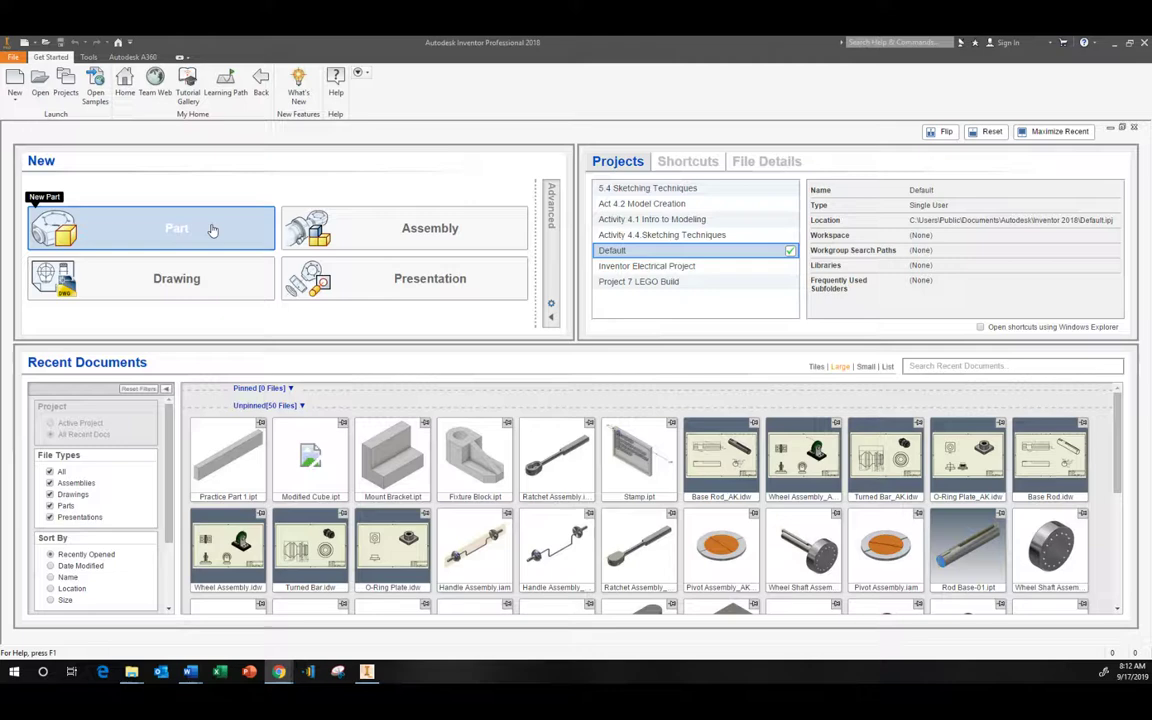
pyautogui.click(213, 230)
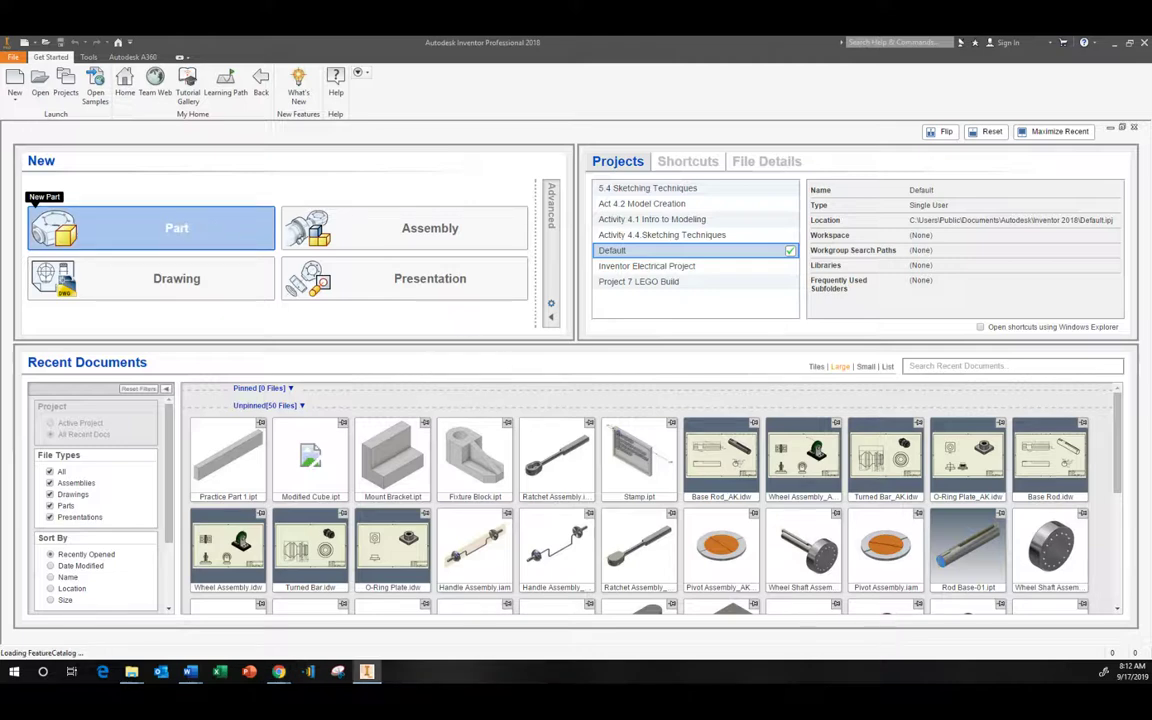
pyautogui.moveTo(1151, 65); pyautogui.dragTo(493, 46)
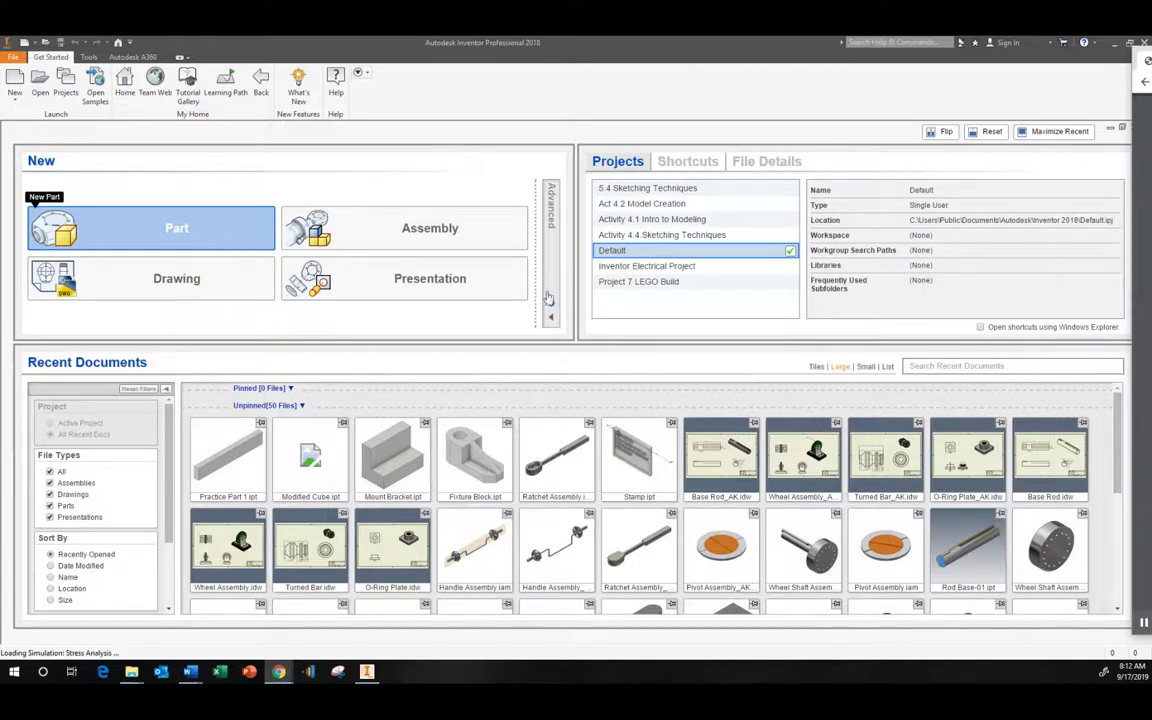
pyautogui.click(251, 243)
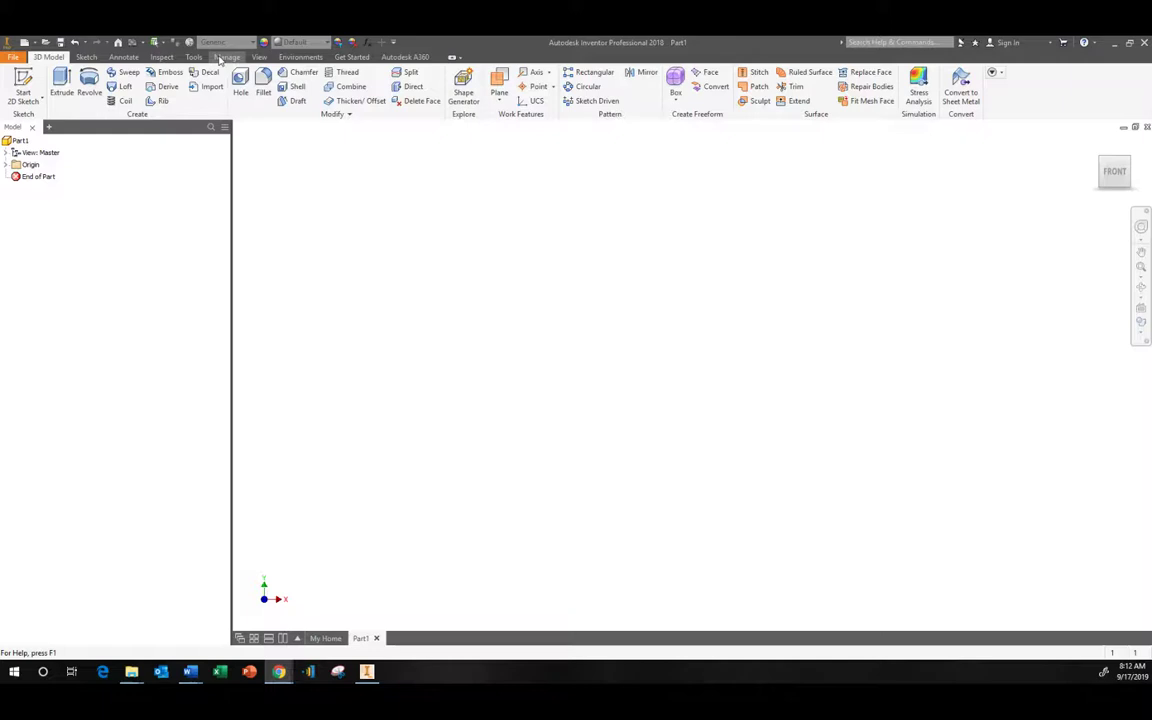
# Set the part document's length unit to millimeter and apply the change
pyautogui.click(224, 57)
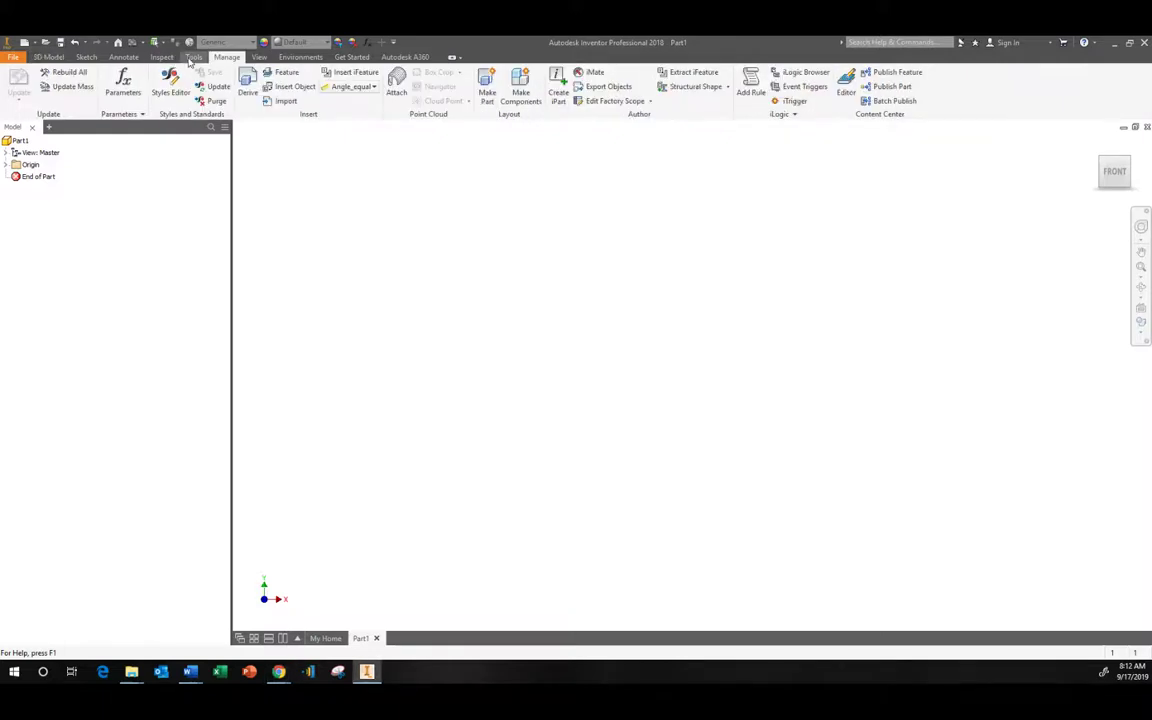
pyautogui.click(191, 58)
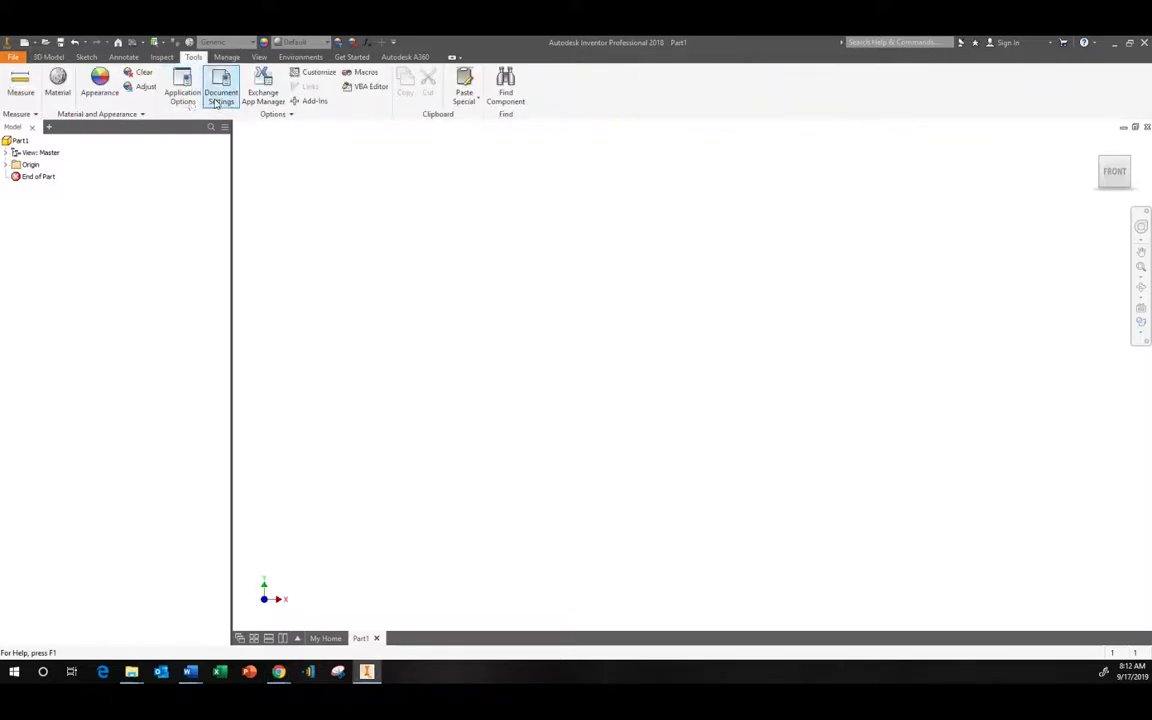
pyautogui.click(221, 96)
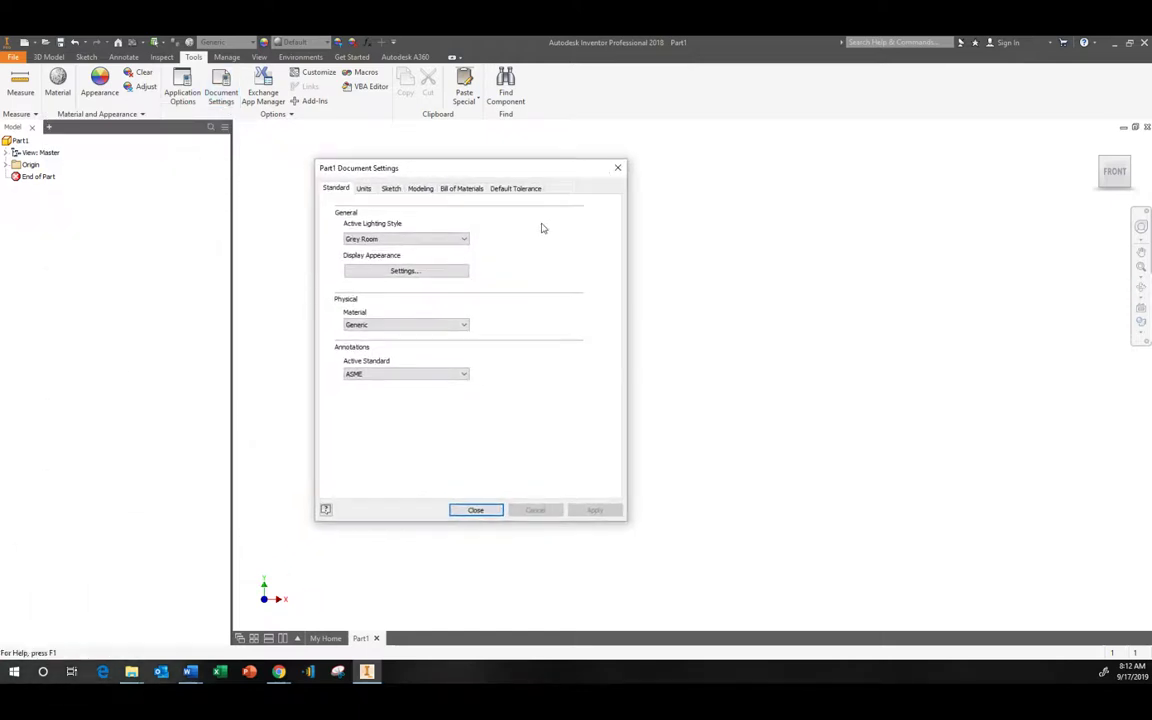
pyautogui.click(364, 189)
pyautogui.click(395, 231)
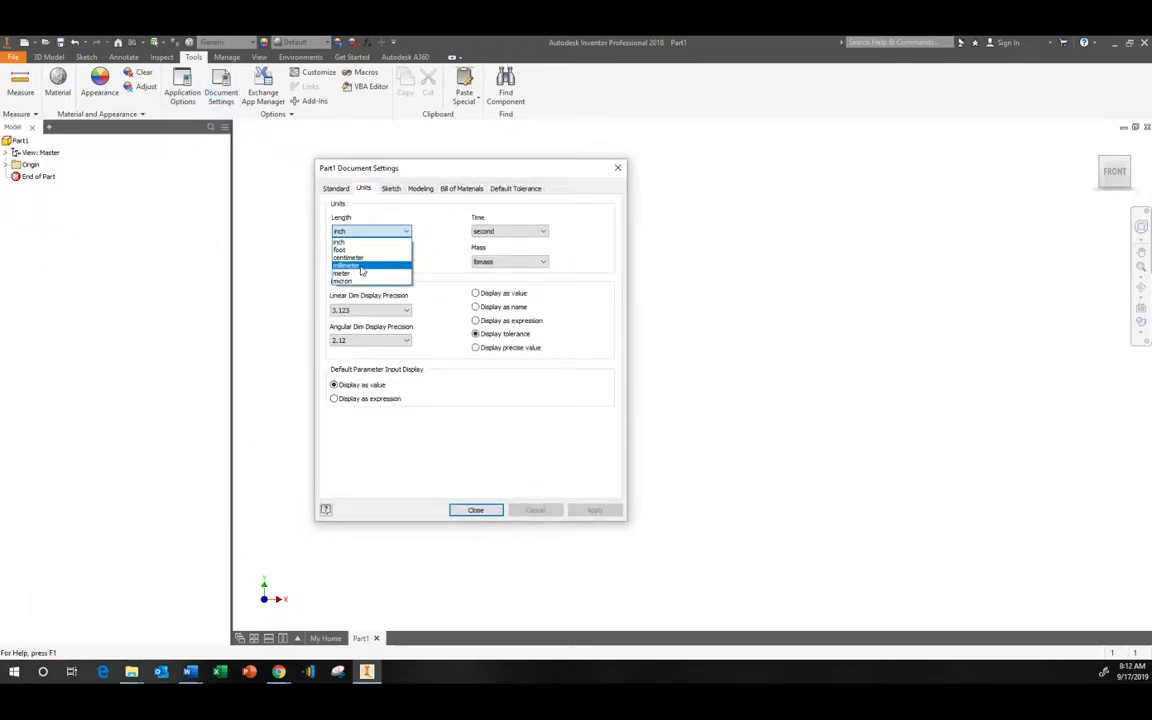
pyautogui.click(372, 266)
pyautogui.click(594, 510)
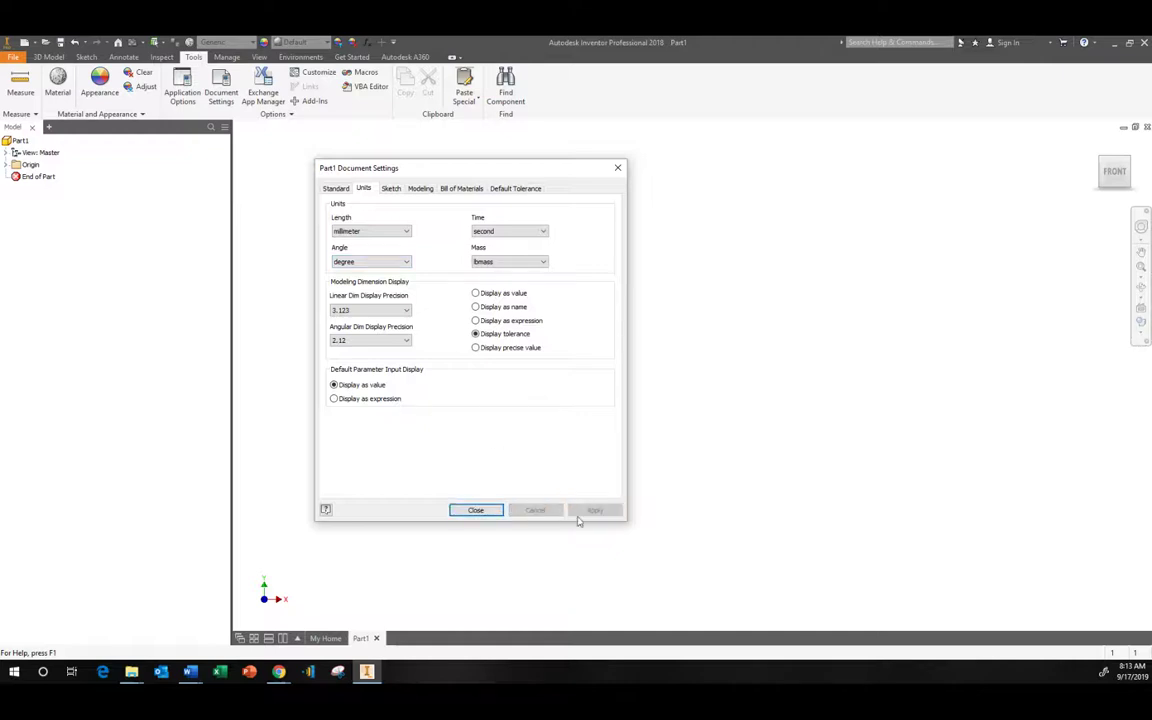
pyautogui.click(484, 513)
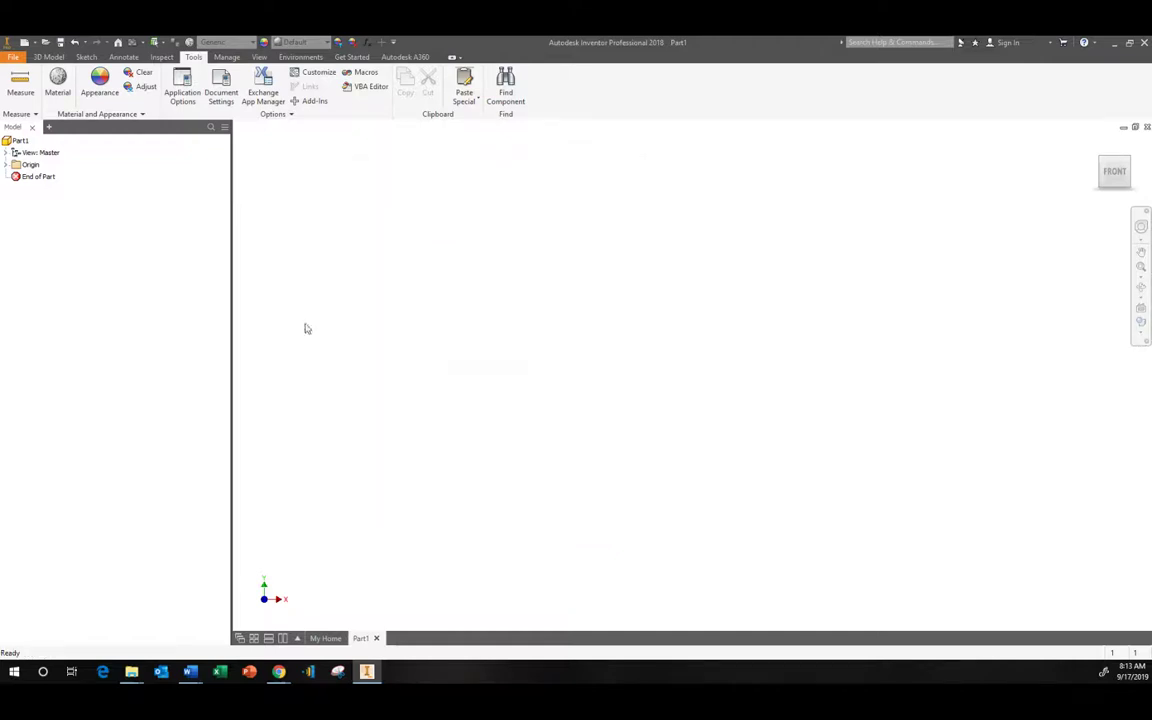
# Start a new 2D sketch on the front (XY) origin plane
pyautogui.click(46, 57)
pyautogui.click(24, 85)
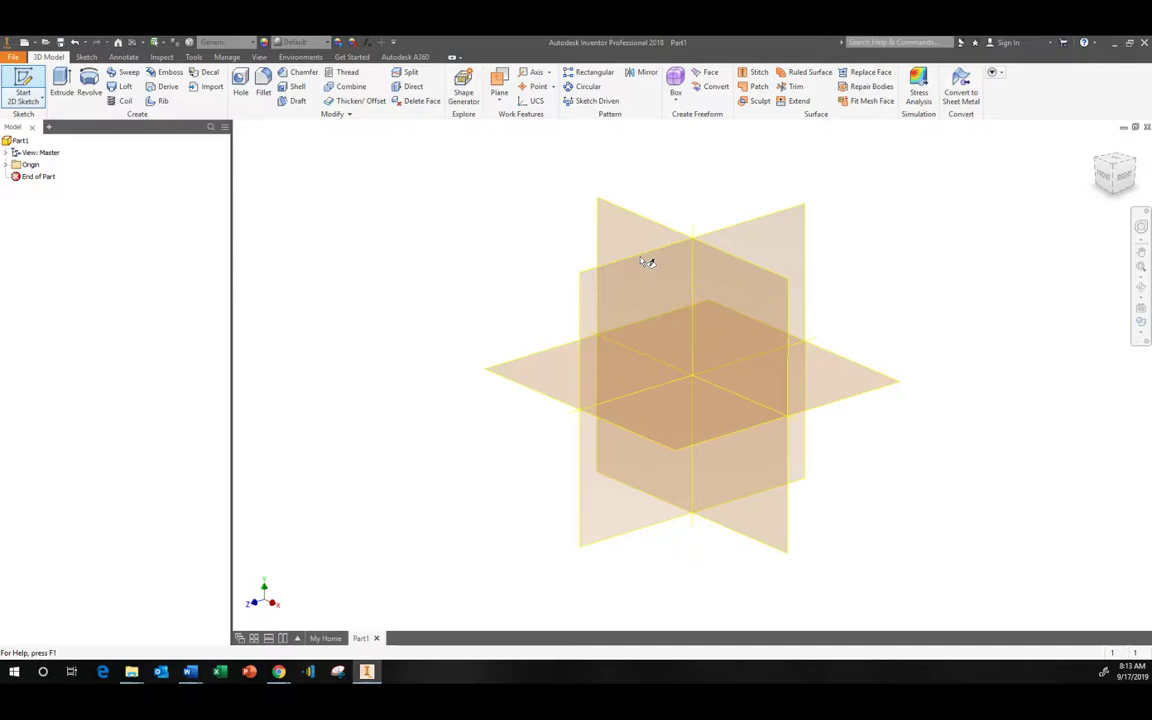
pyautogui.click(634, 219)
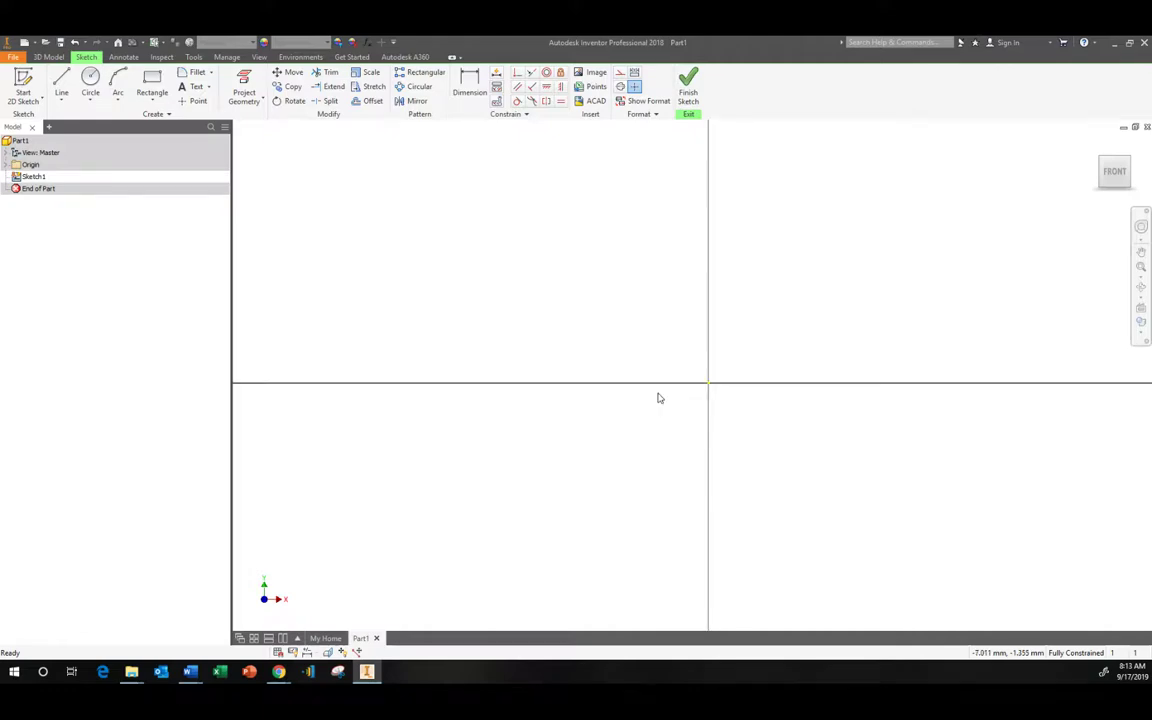
# Consult the Fixture Block drawing and sketch a rectangle 30 mm wide and 60 mm high with its lower-left corner at the origin
pyautogui.moveTo(1151, 150)
pyautogui.mouseDown()
pyautogui.moveTo(1151, 134)
pyautogui.moveTo(645, 69)
pyautogui.mouseUp()
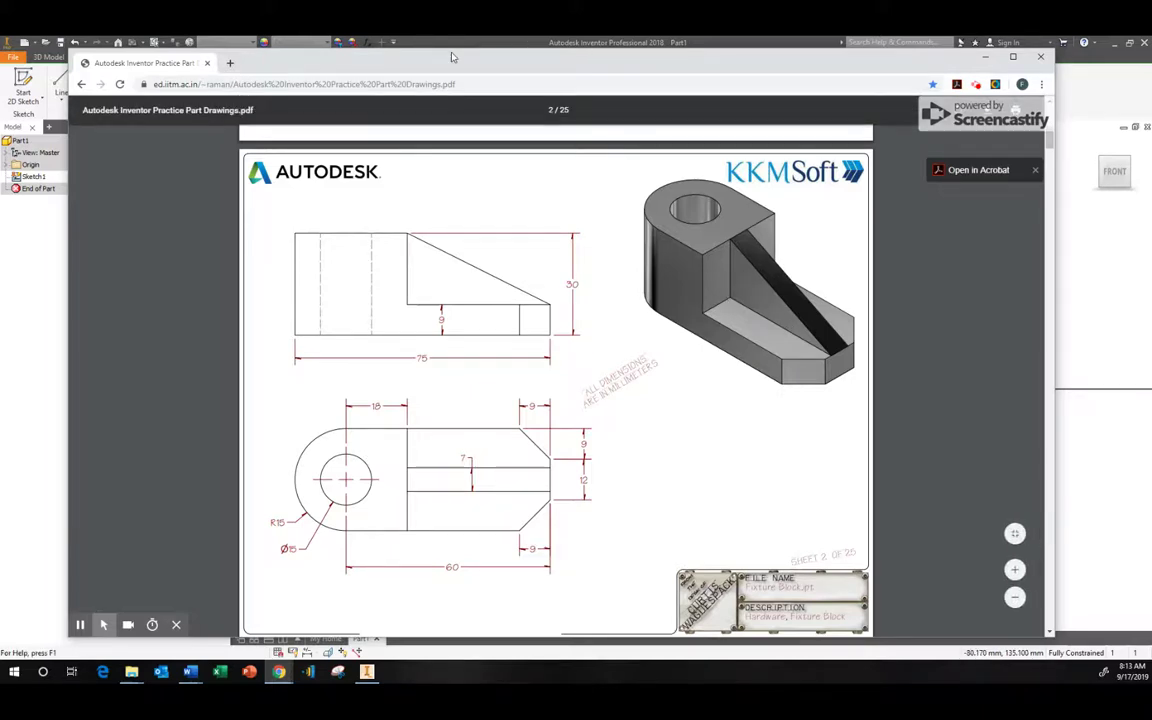
pyautogui.moveTo(405, 69)
pyautogui.mouseDown()
pyautogui.moveTo(1151, 62)
pyautogui.moveTo(631, 116)
pyautogui.moveTo(597, 62)
pyautogui.moveTo(645, 63)
pyautogui.moveTo(436, 49)
pyautogui.moveTo(522, 44)
pyautogui.moveTo(306, 51)
pyautogui.moveTo(1151, 55)
pyautogui.mouseUp()
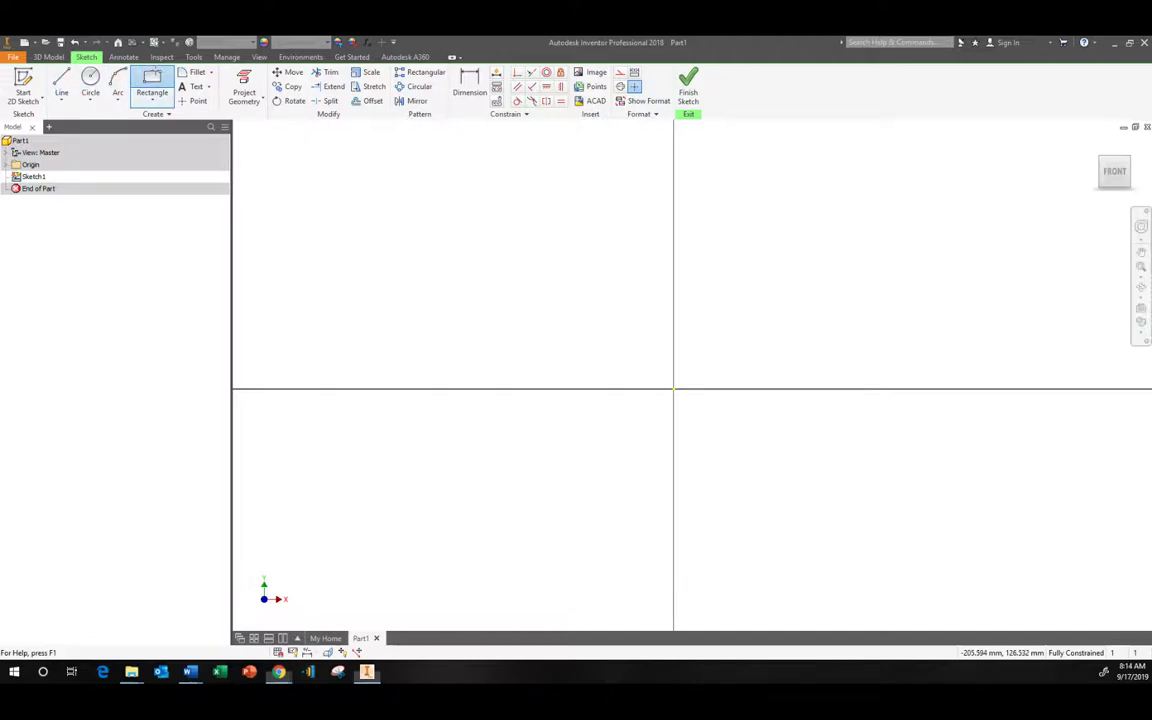
pyautogui.click(152, 84)
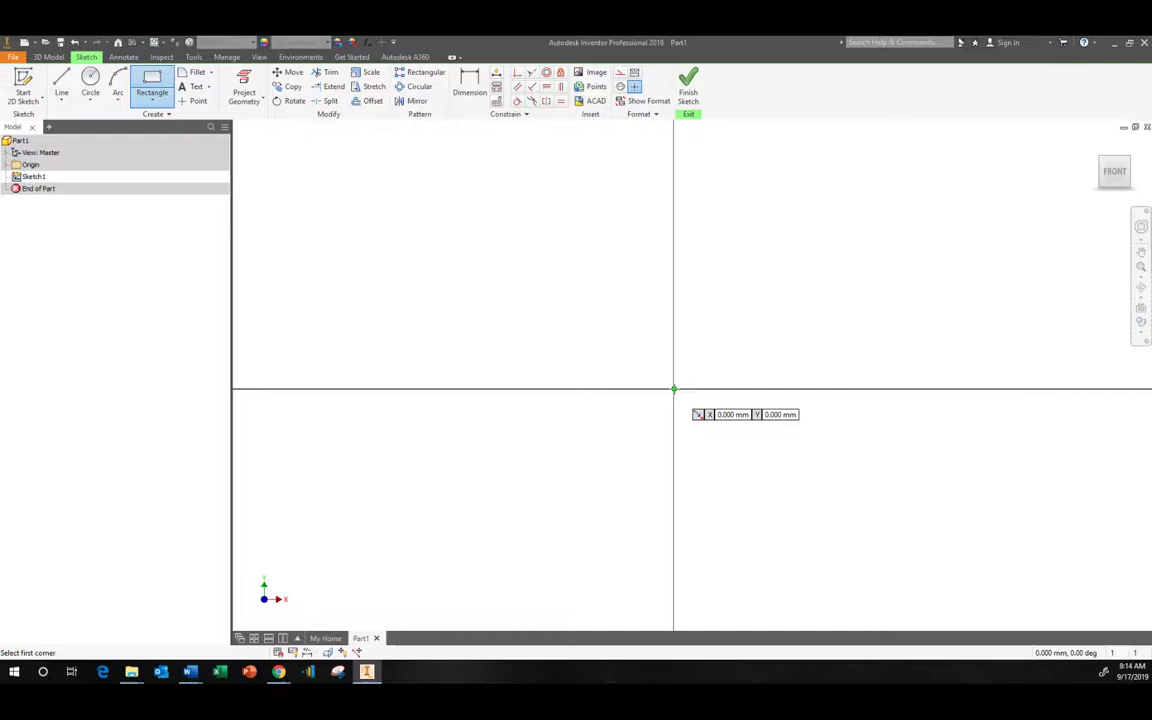
pyautogui.click(674, 389)
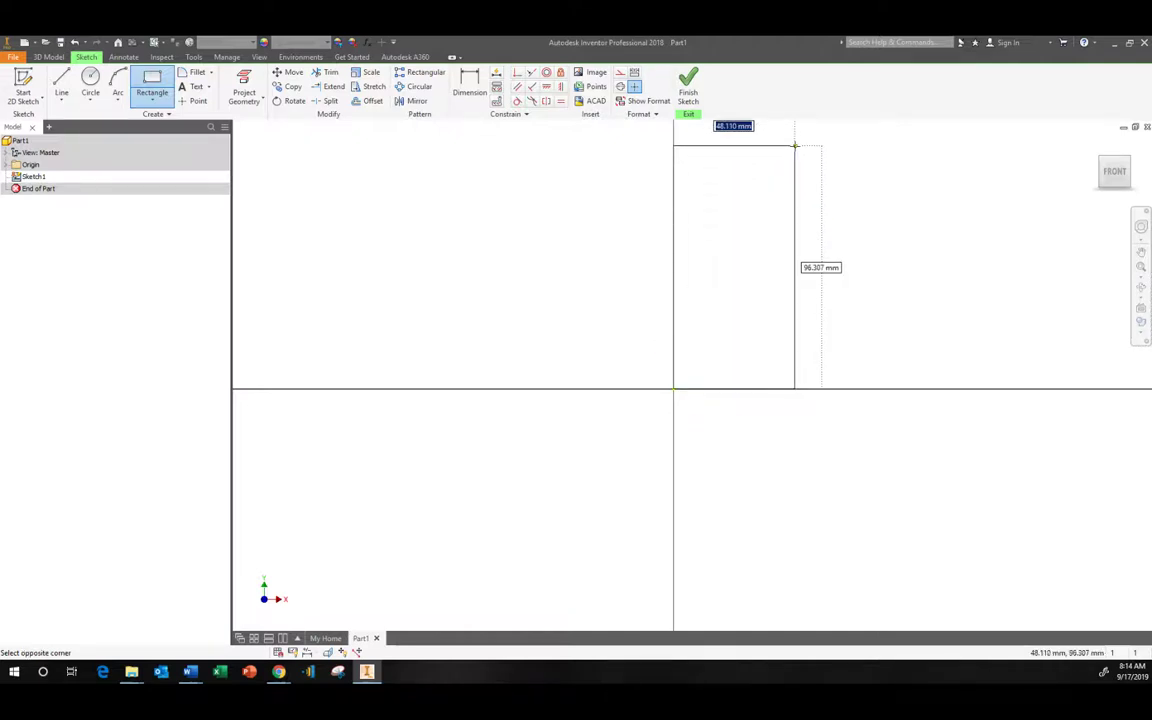
pyautogui.write('30')
pyautogui.press('Tab')
pyautogui.write('60')
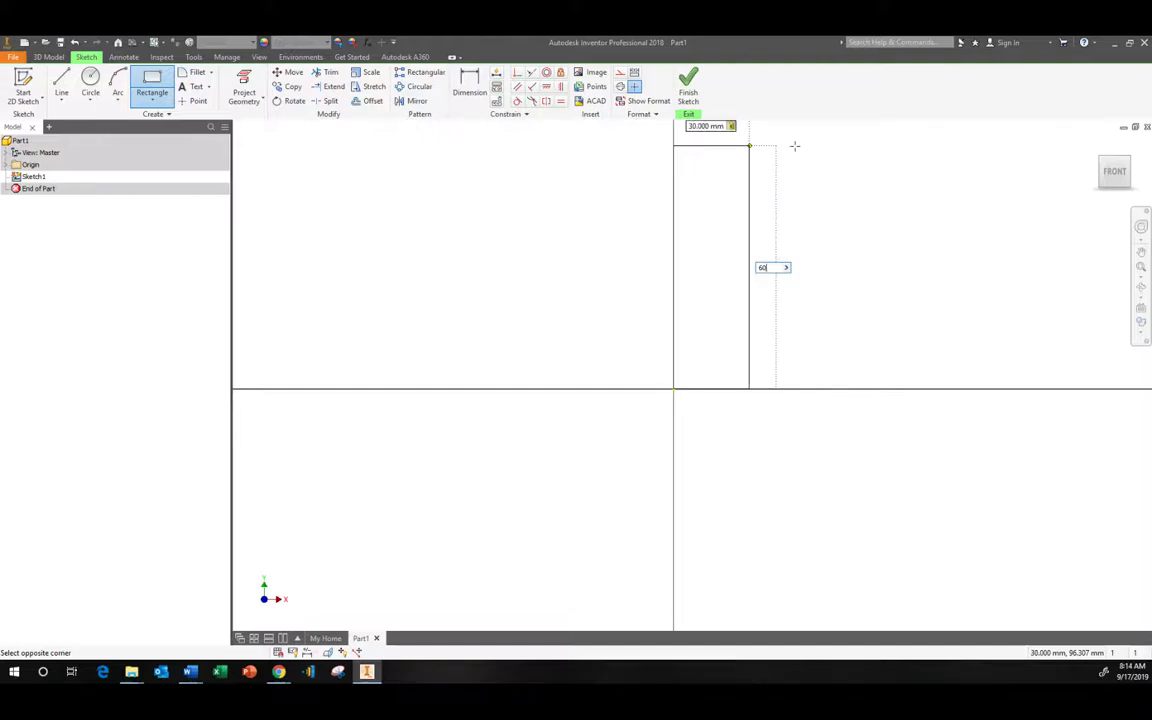
pyautogui.press('Return')
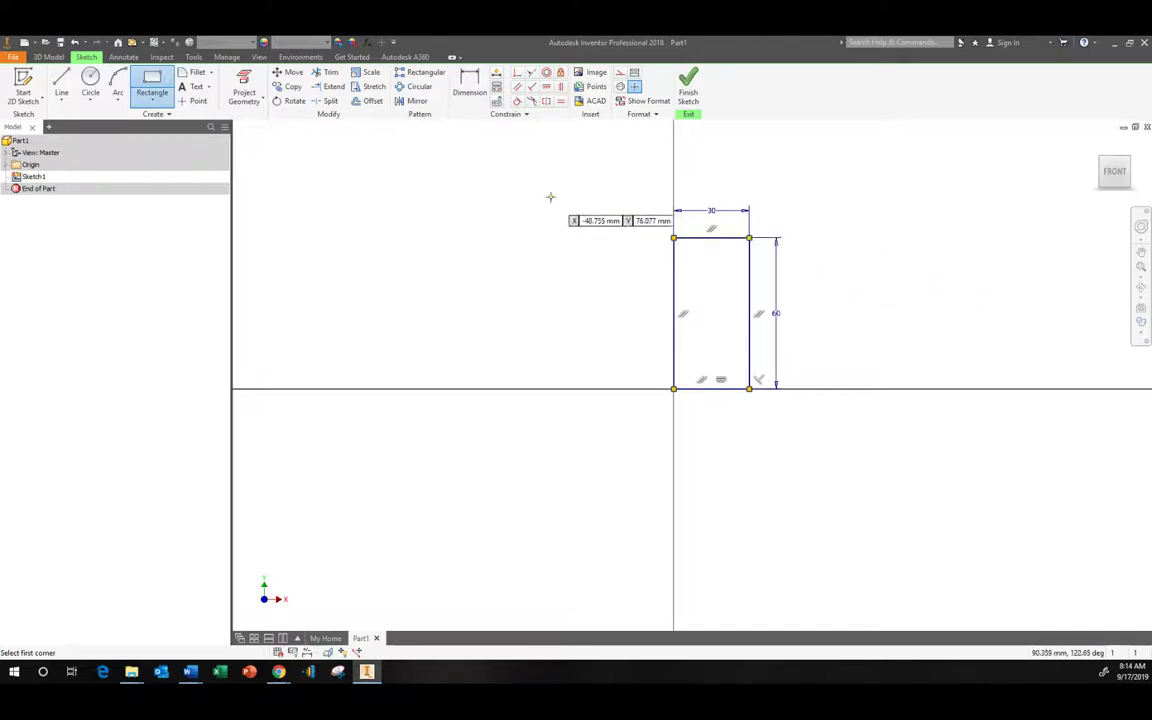
# Draw a 30 mm diameter circle centred on the midpoint of the rectangle's upper edge
pyautogui.click(90, 80)
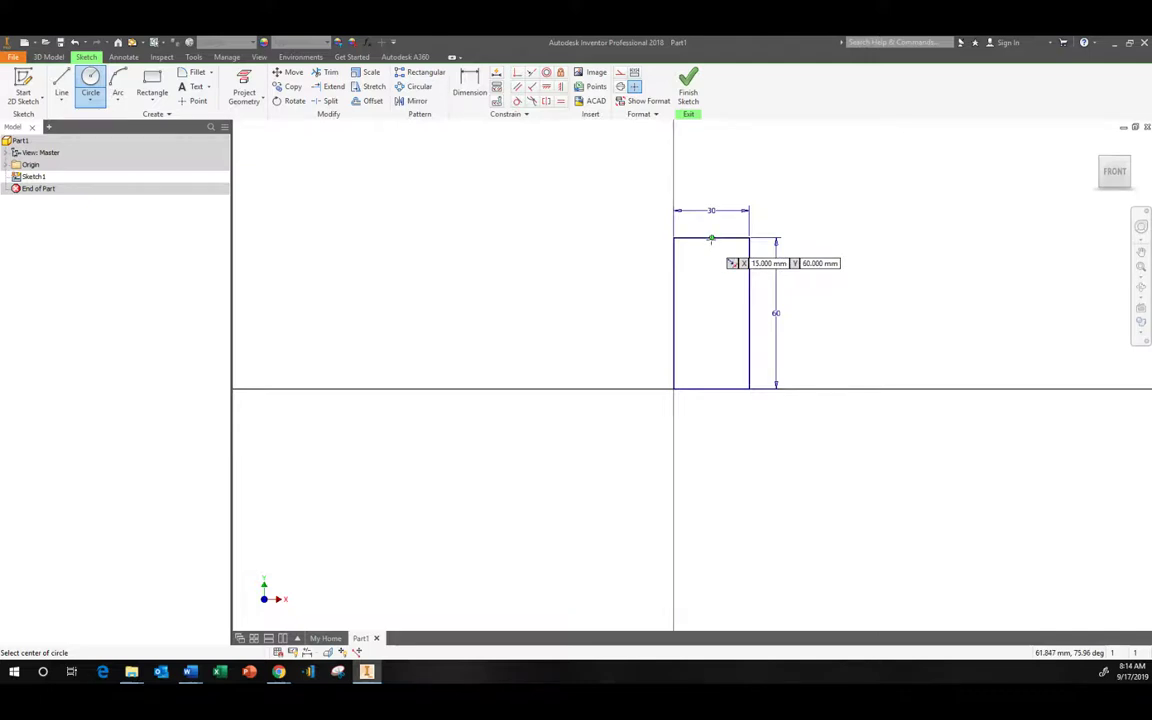
pyautogui.click(711, 240)
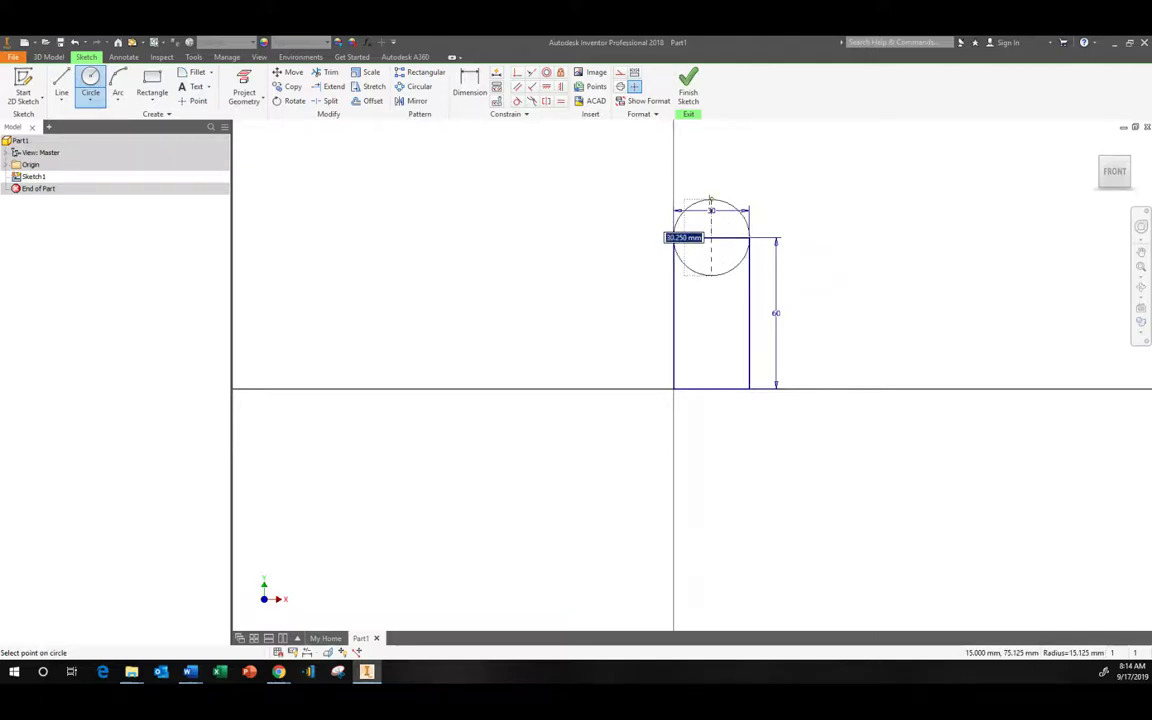
pyautogui.click(711, 201)
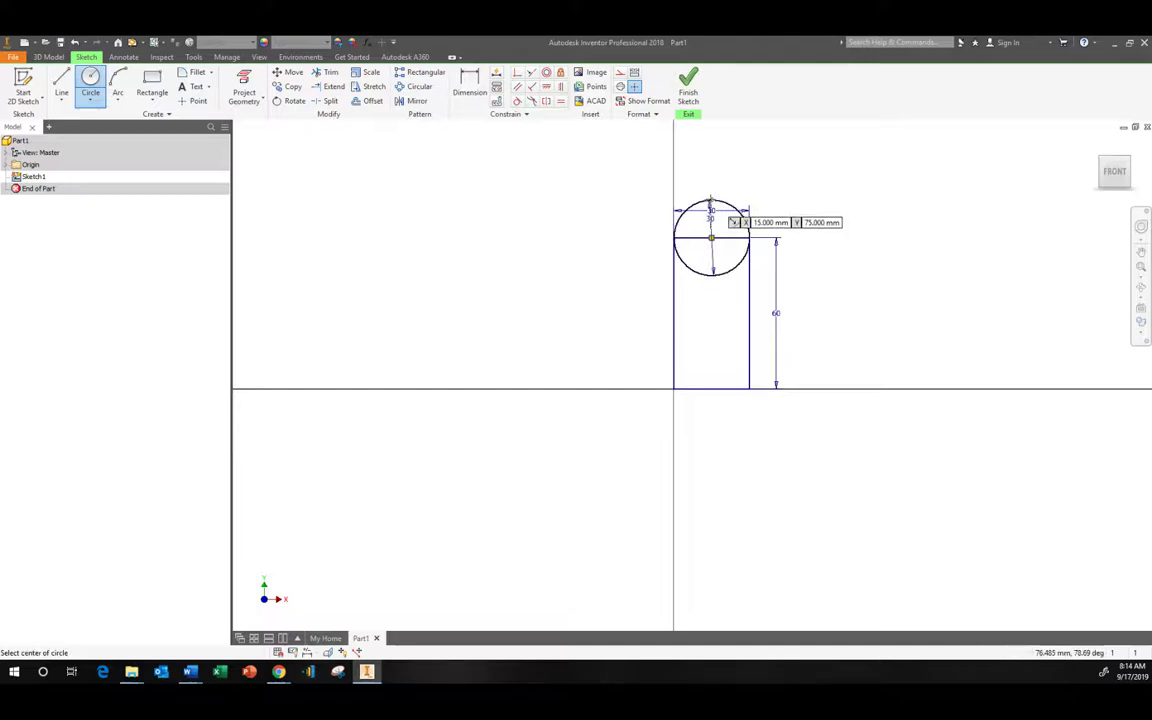
# Try to trim away the lower half of the circle inside the rectangle
pyautogui.click(327, 72)
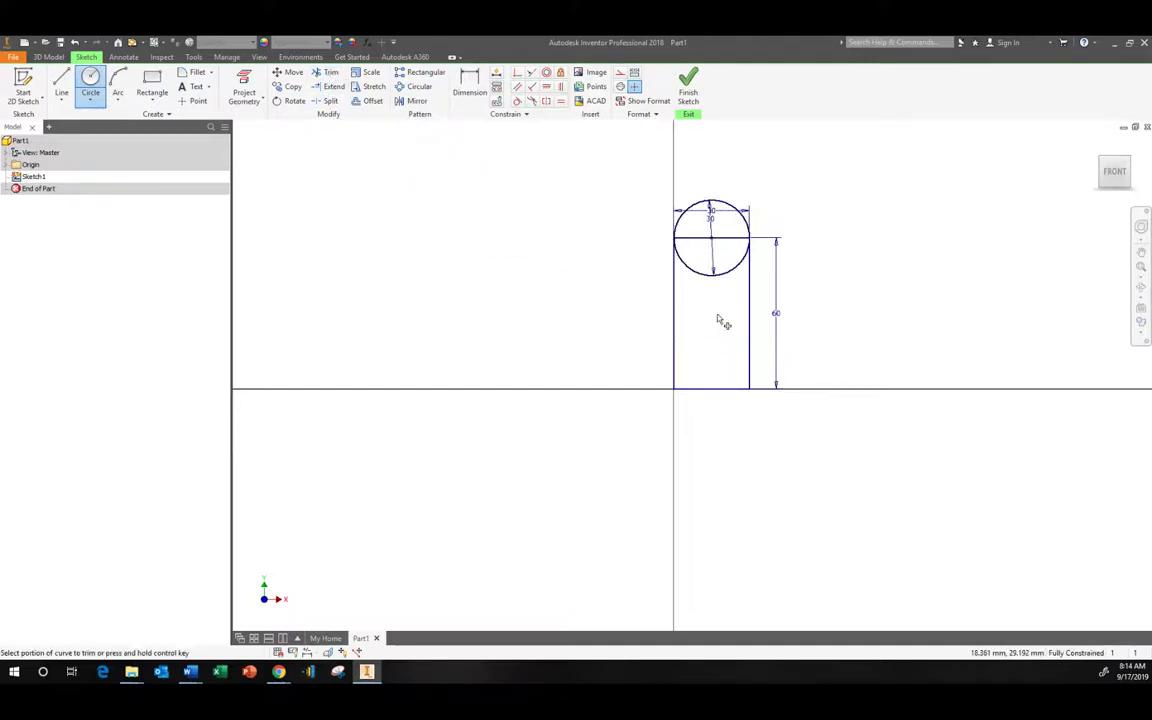
pyautogui.click(729, 281)
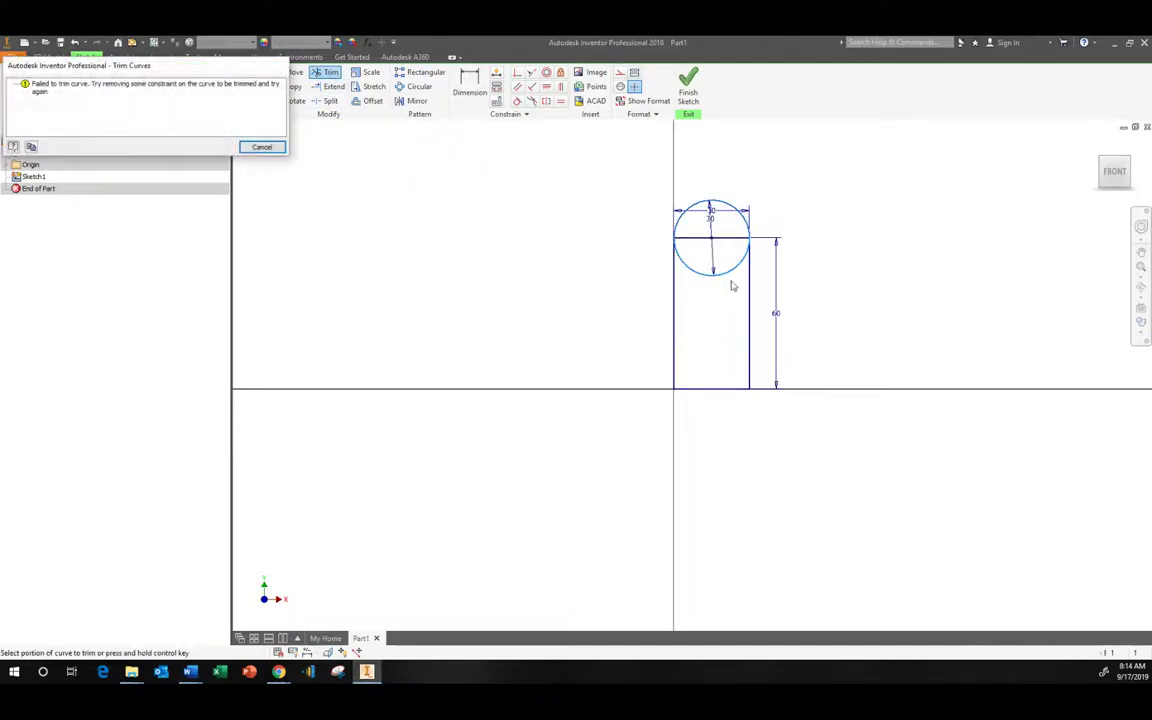
pyautogui.click(261, 149)
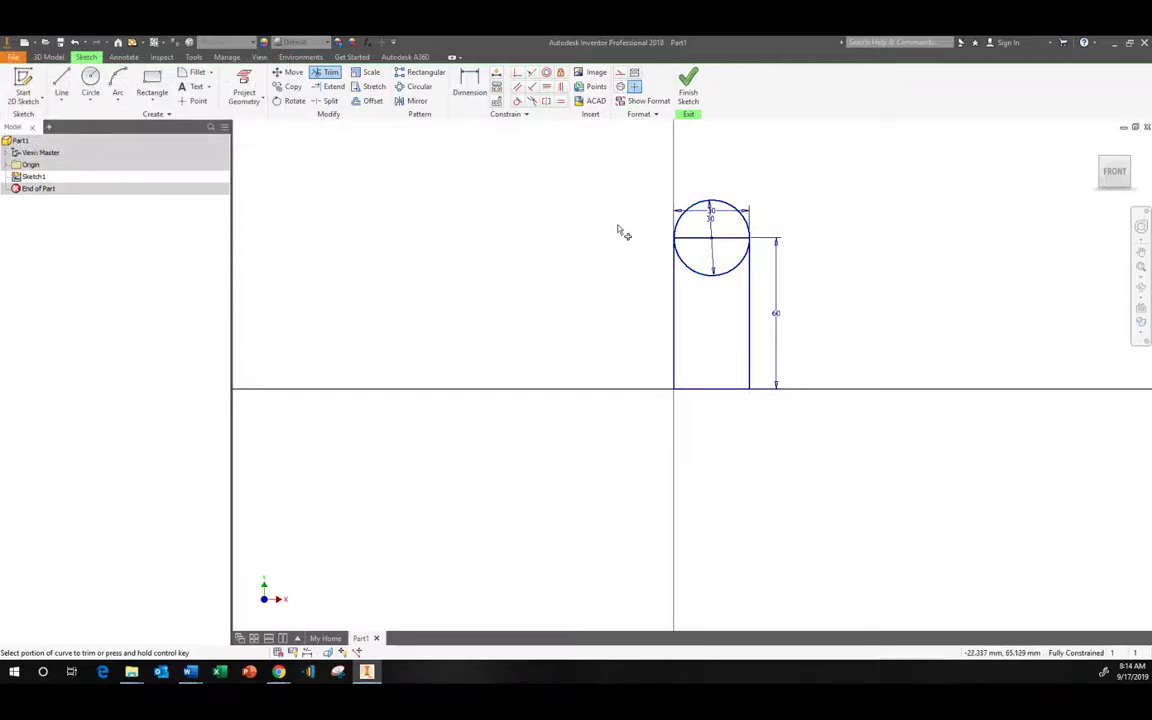
pyautogui.press('Escape')
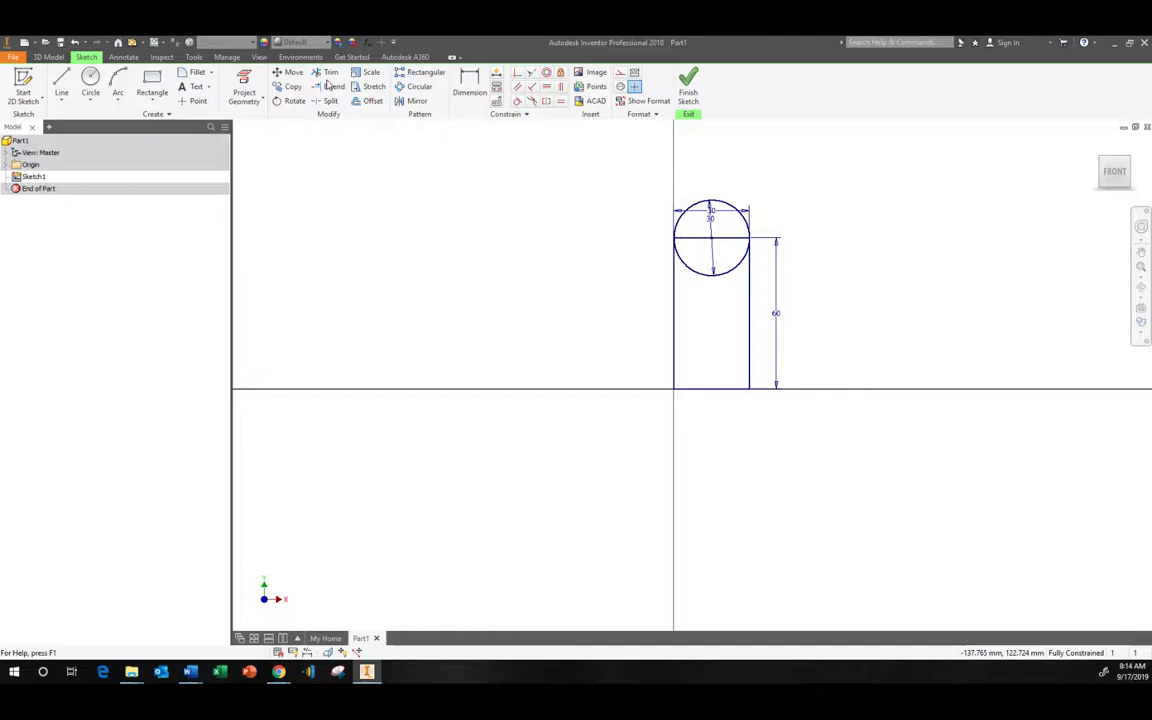
pyautogui.click(328, 78)
pyautogui.click(685, 263)
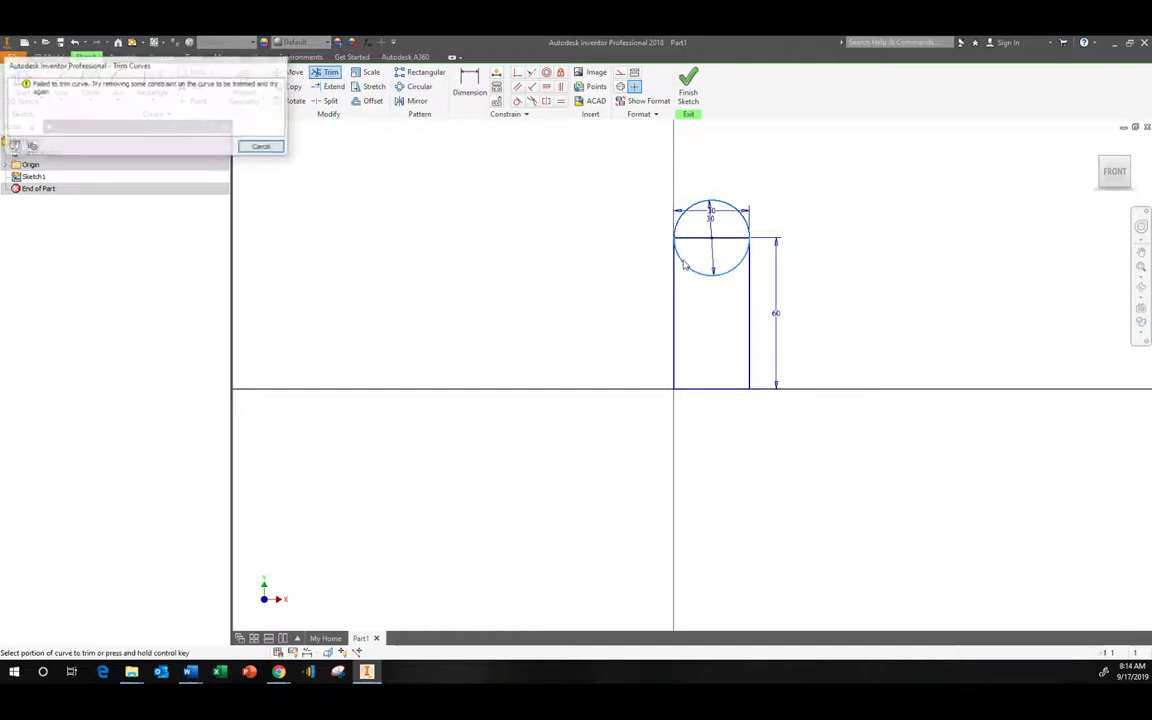
pyautogui.click(260, 148)
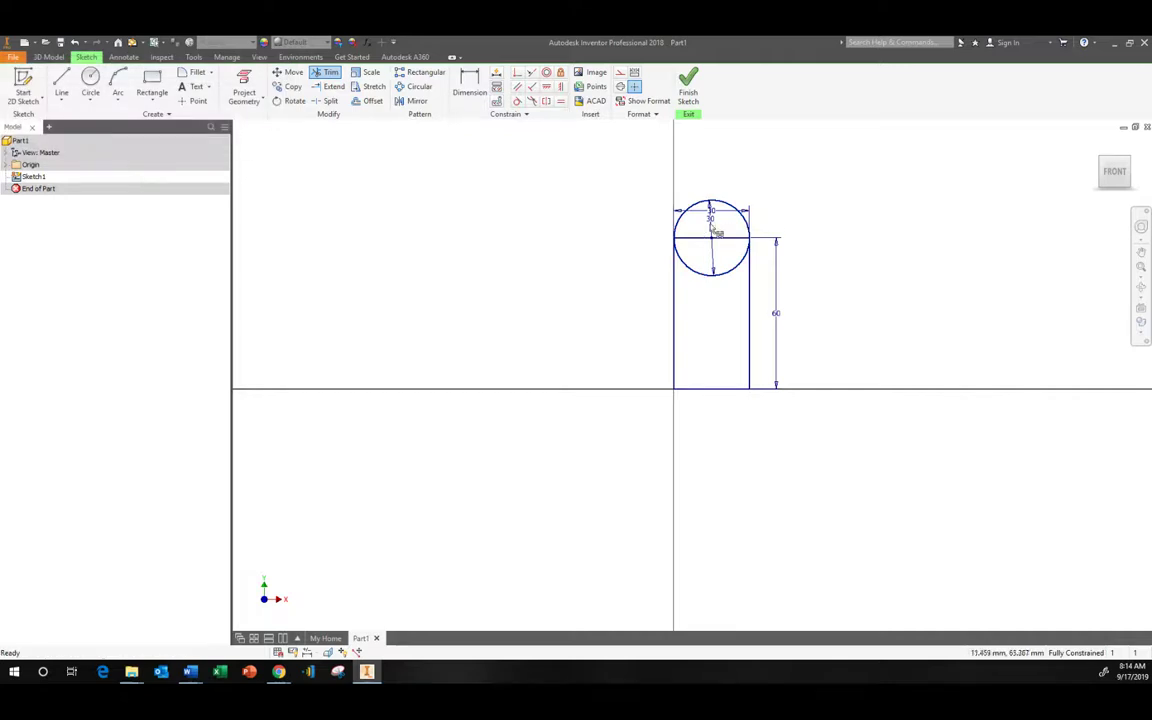
# Delete the rectangle's 30 mm width dimension and the circle's diameter dimension, and trim away the circle's lower half inside the rectangle
pyautogui.rightClick(724, 217)
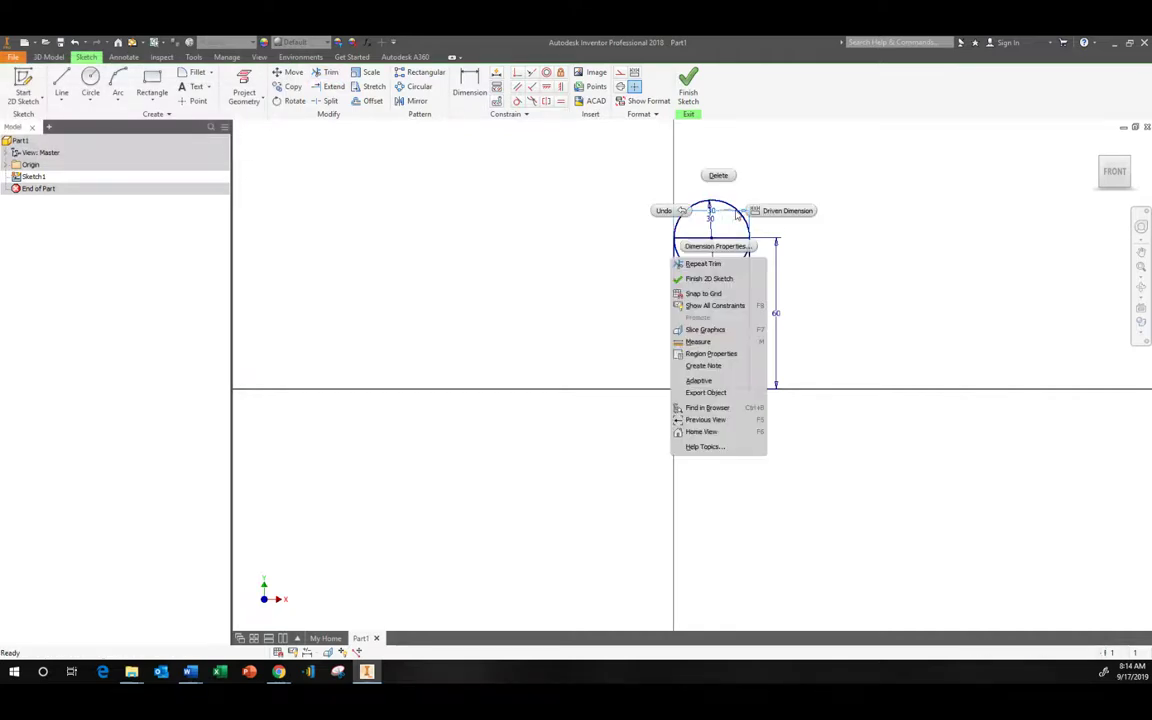
pyautogui.click(766, 132)
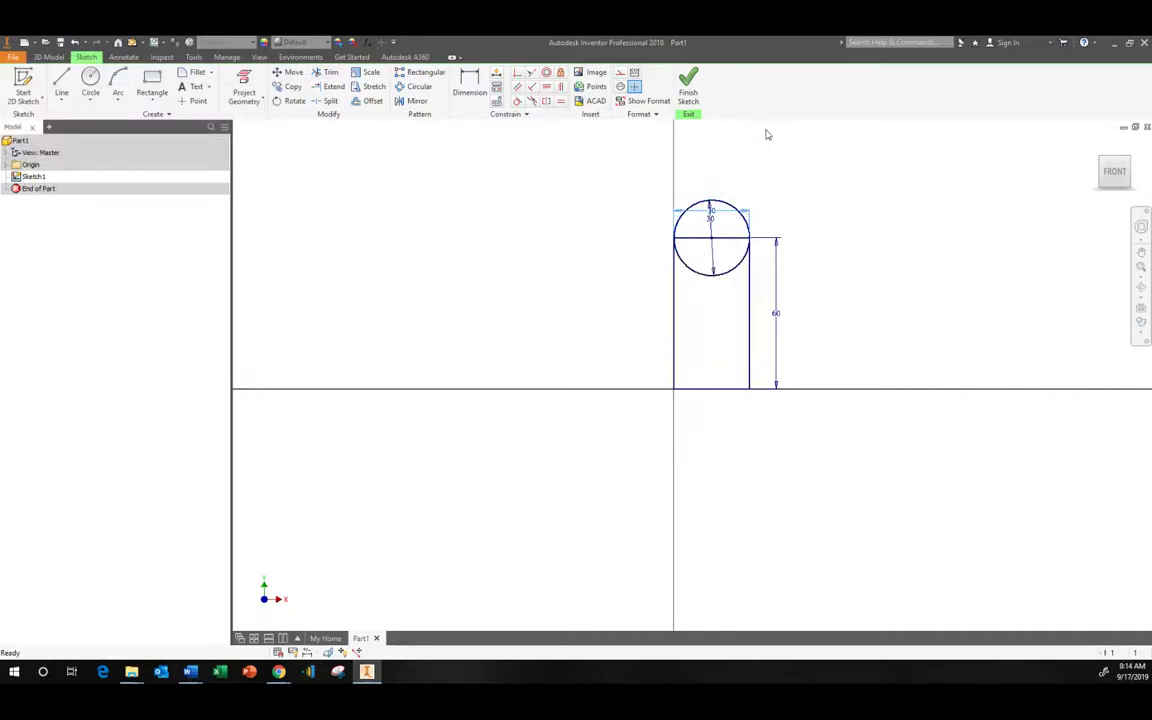
pyautogui.rightClick(711, 220)
pyautogui.click(710, 183)
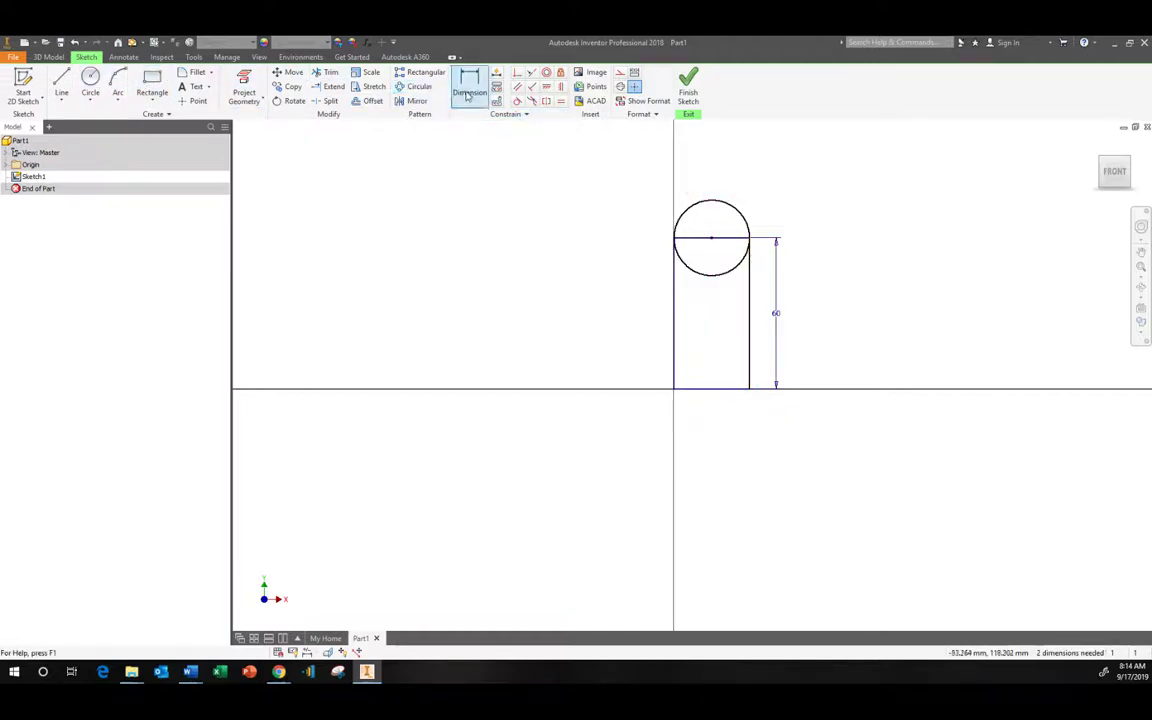
pyautogui.click(324, 72)
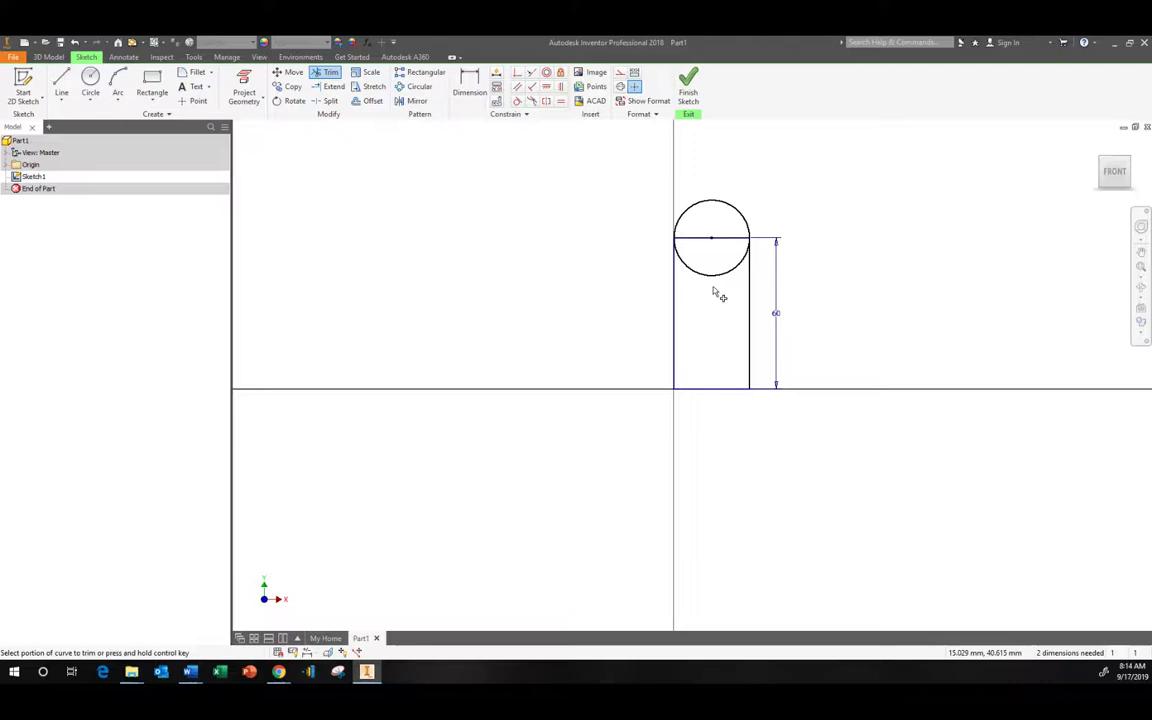
pyautogui.click(715, 278)
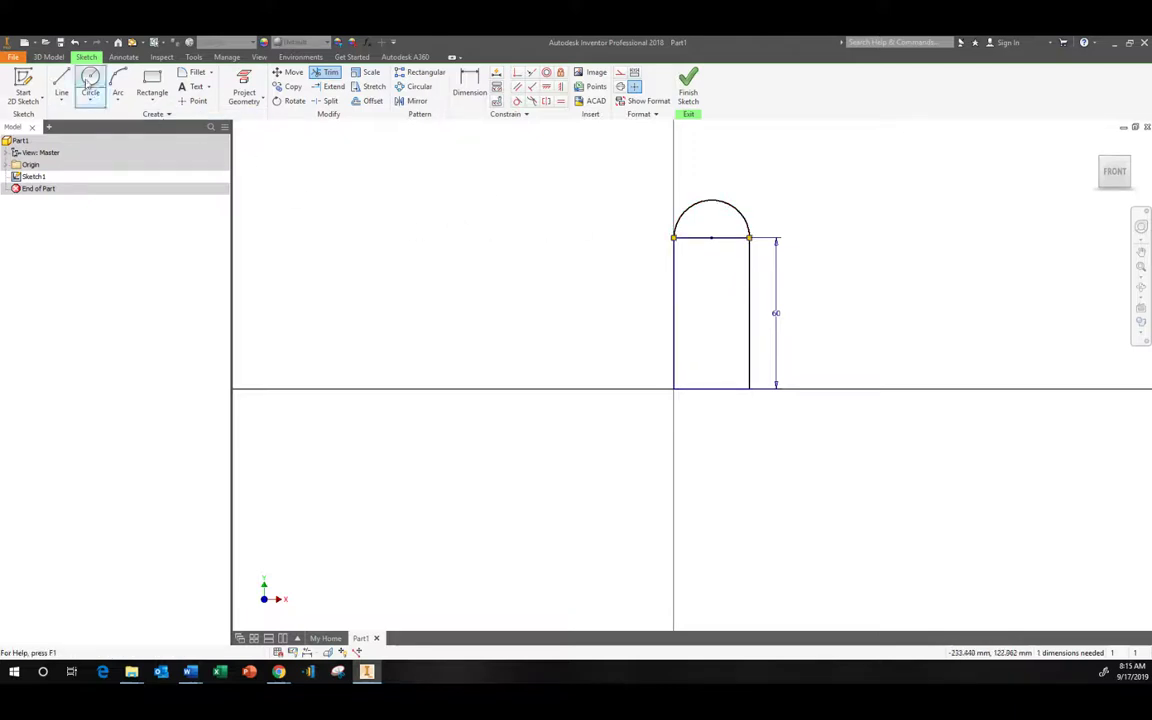
# Draw a 15 mm diameter circle centred on the midpoint of the line beneath the arc
pyautogui.click(90, 80)
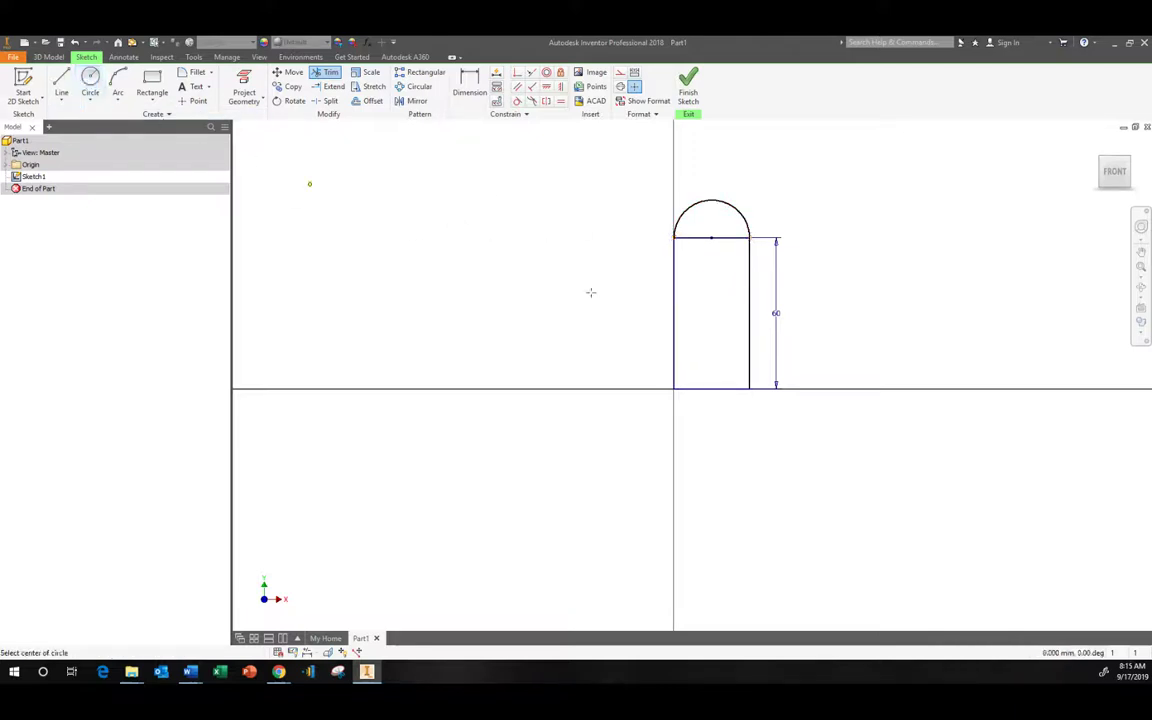
pyautogui.click(711, 240)
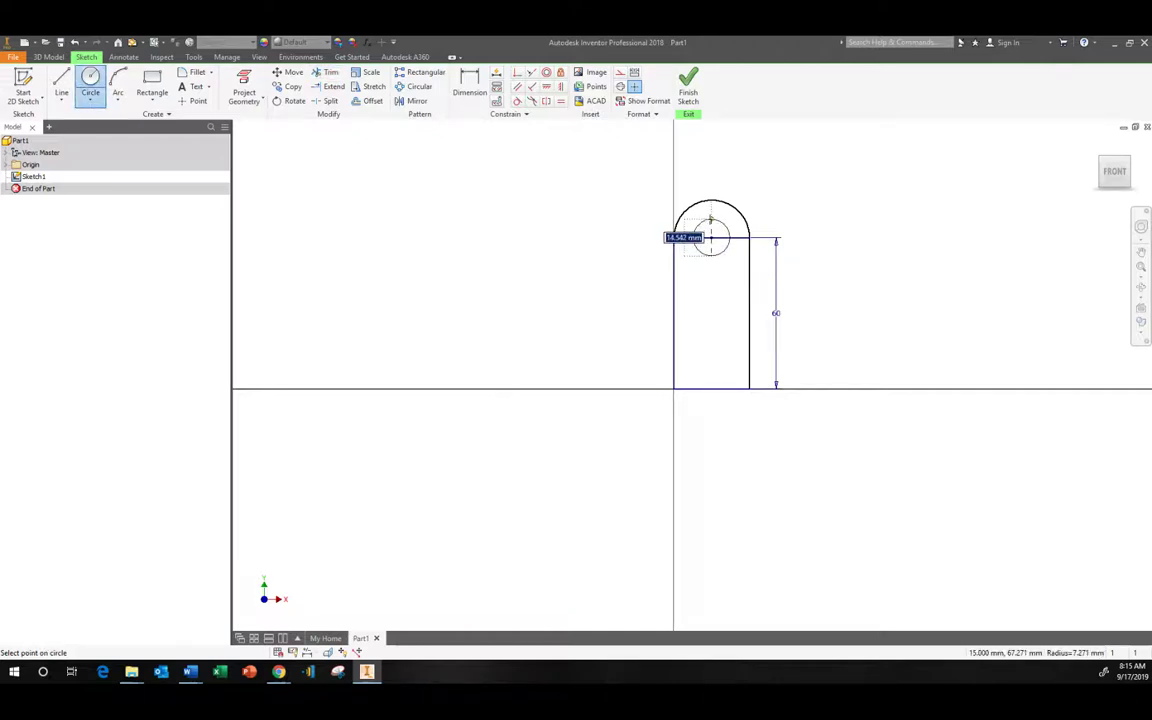
pyautogui.click(711, 218)
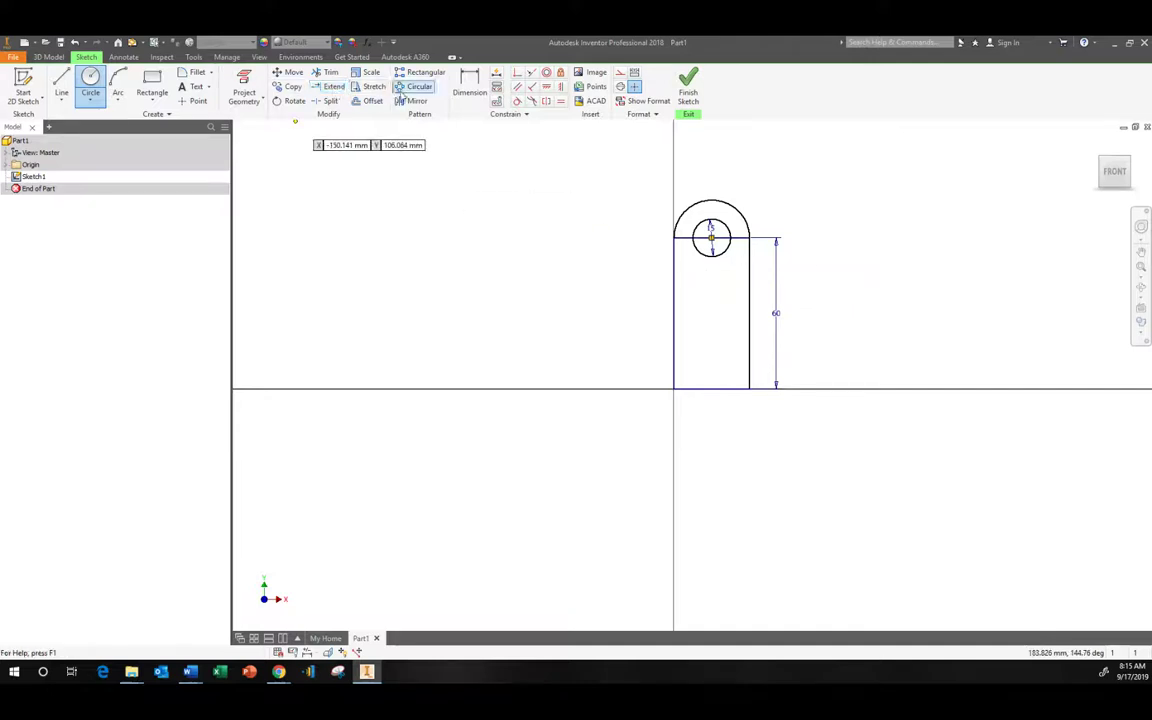
# Trim away the whole horizontal line beneath the arc, including the segment inside the circle
pyautogui.click(327, 72)
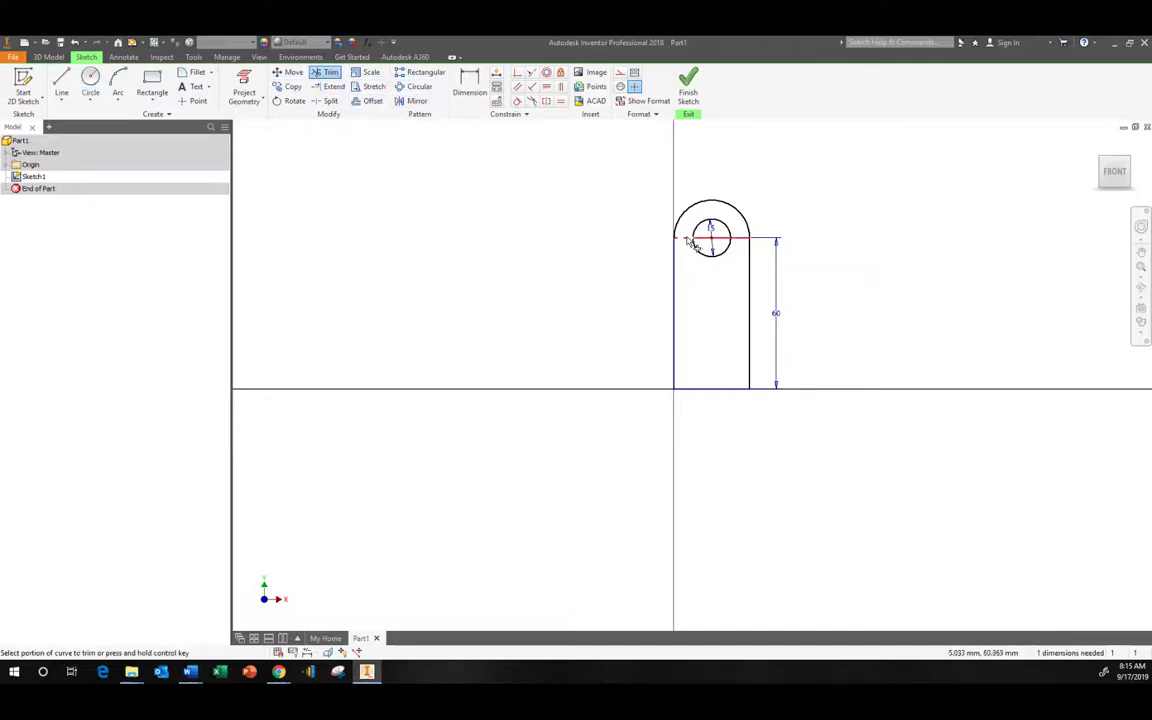
pyautogui.click(687, 238)
pyautogui.click(740, 238)
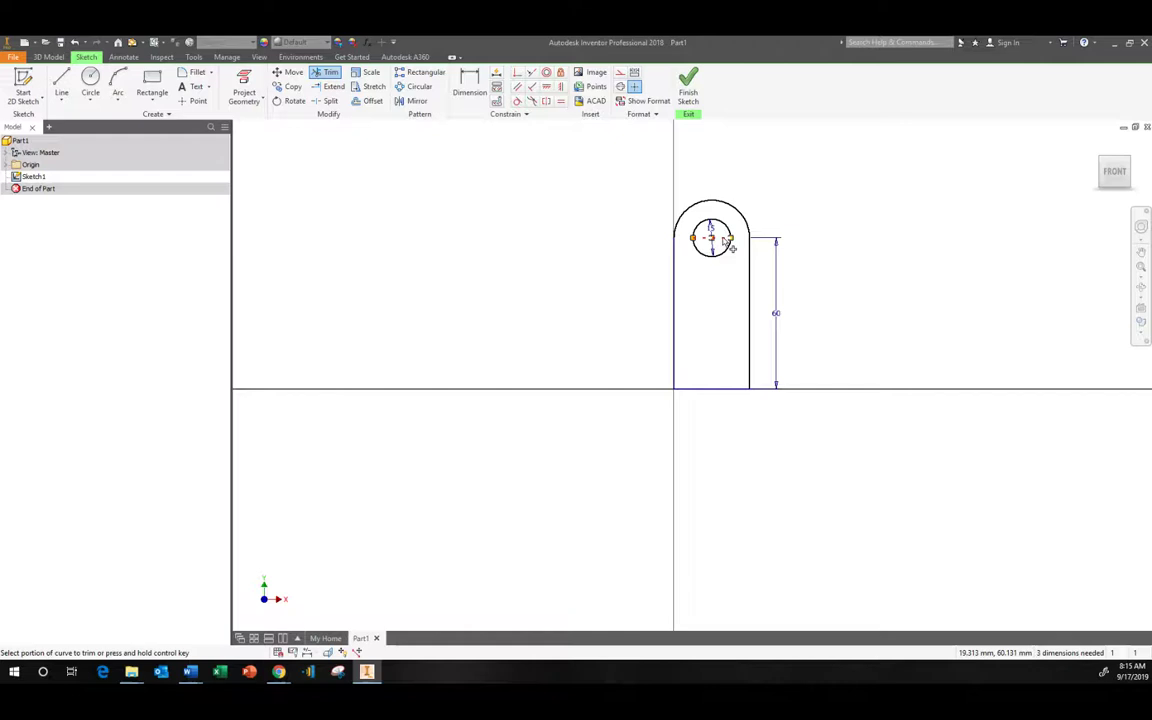
pyautogui.click(724, 238)
# Consult the Fixture Block drawing and chamfer both lower corners of the profile with an equal distance of 9 mm
pyautogui.moveTo(1151, 67)
pyautogui.mouseDown()
pyautogui.moveTo(751, 67)
pyautogui.moveTo(435, 41)
pyautogui.mouseUp()
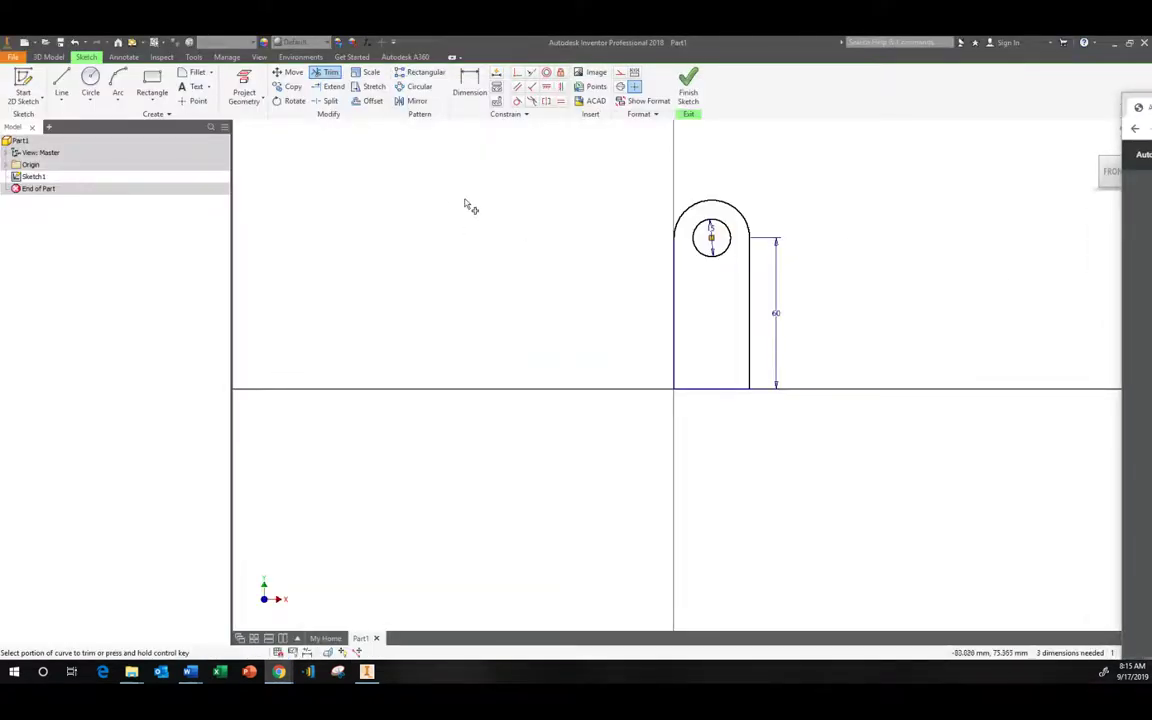
pyautogui.click(210, 75)
pyautogui.click(211, 72)
pyautogui.click(195, 103)
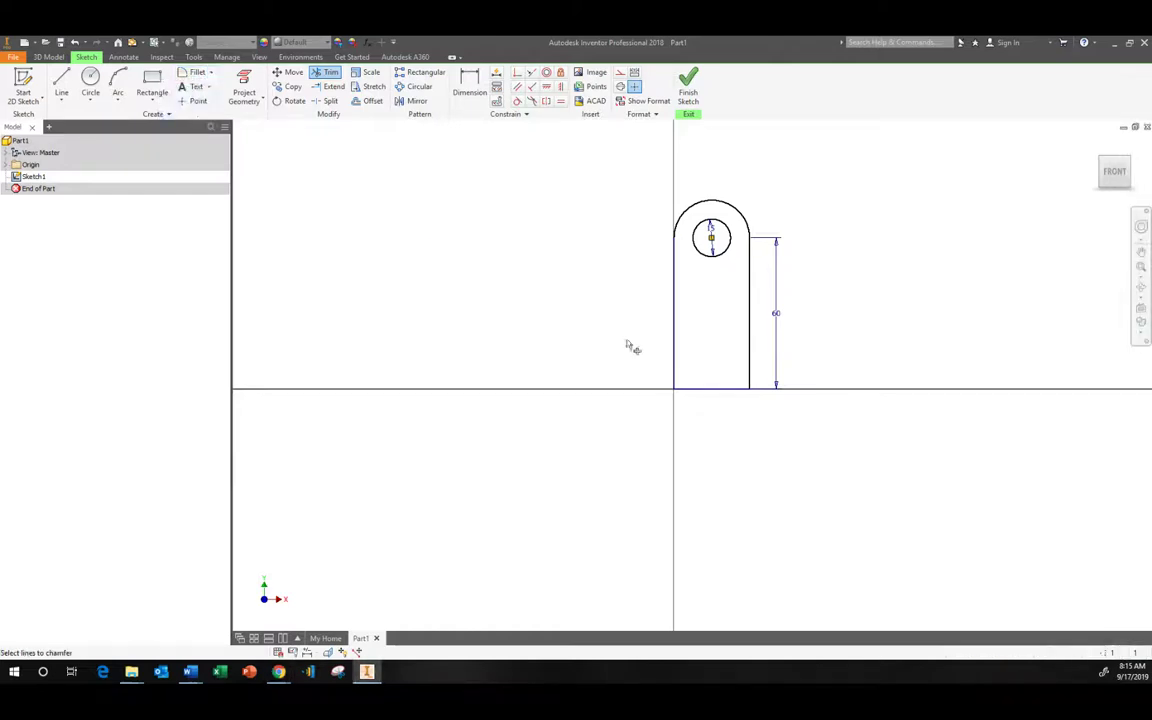
pyautogui.doubleClick(316, 163)
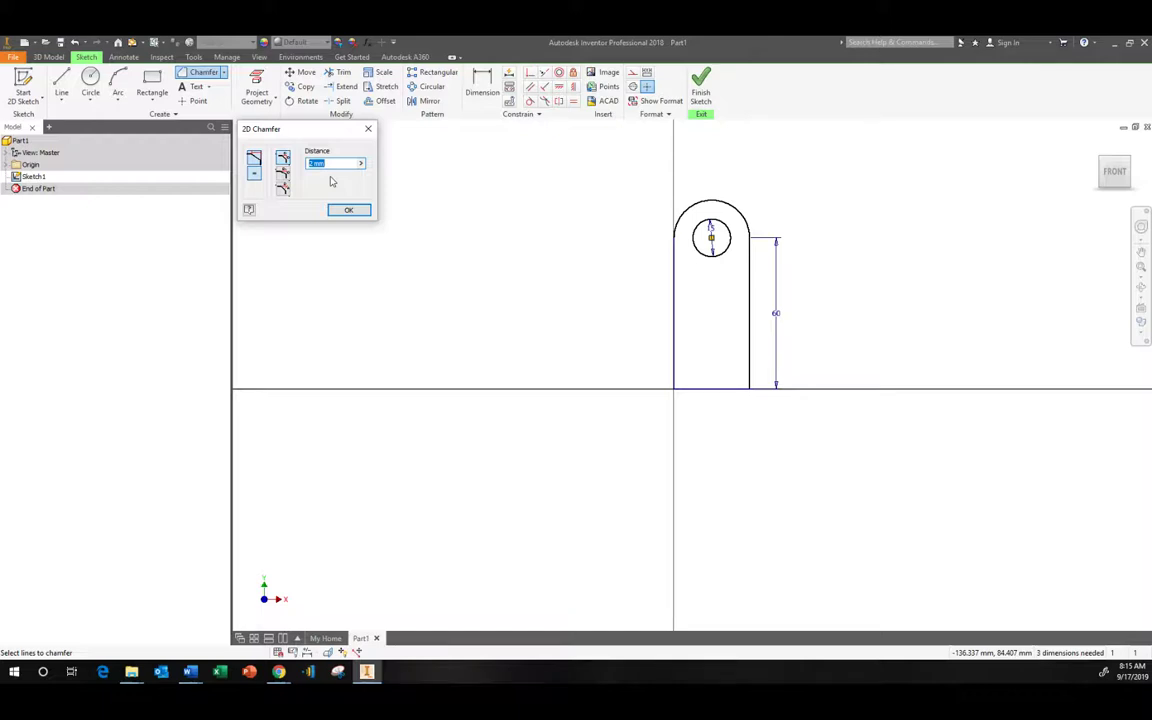
pyautogui.click(675, 385)
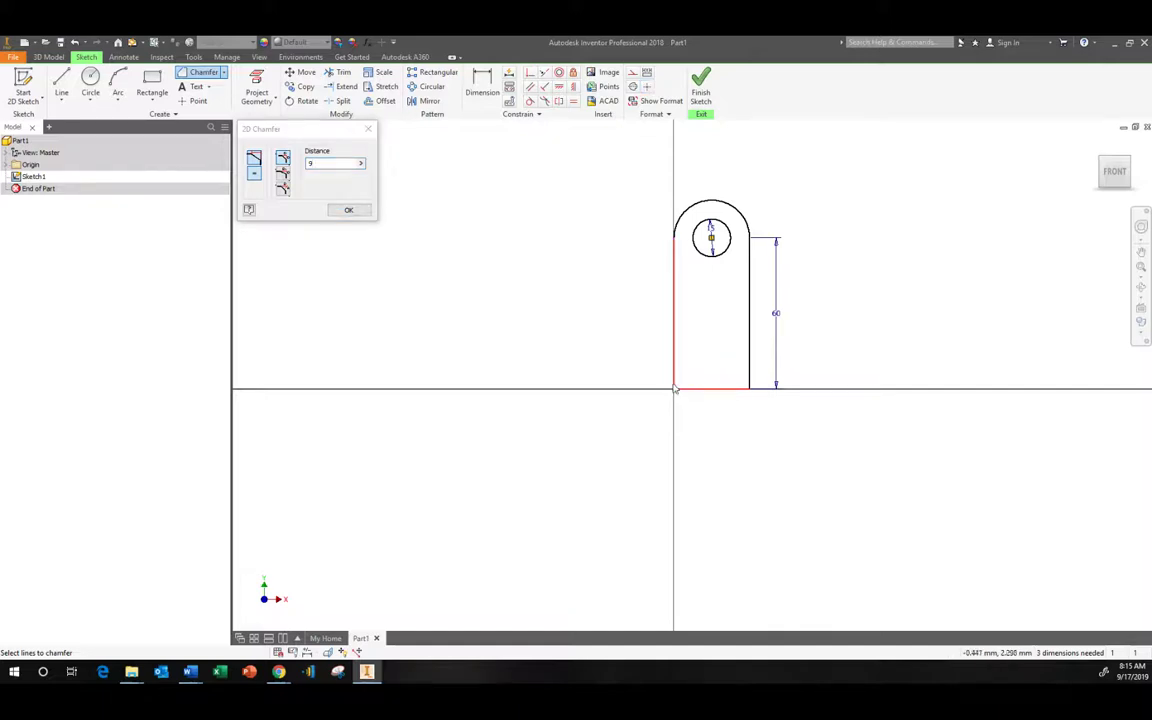
pyautogui.click(685, 389)
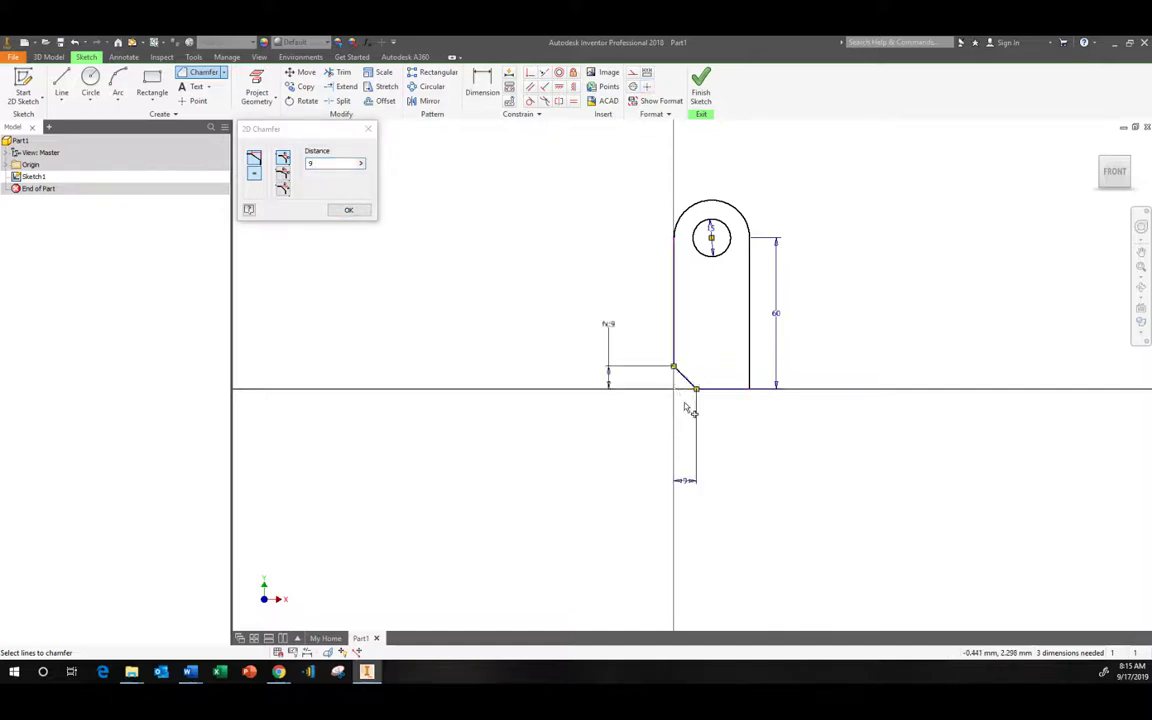
pyautogui.click(750, 363)
pyautogui.click(734, 391)
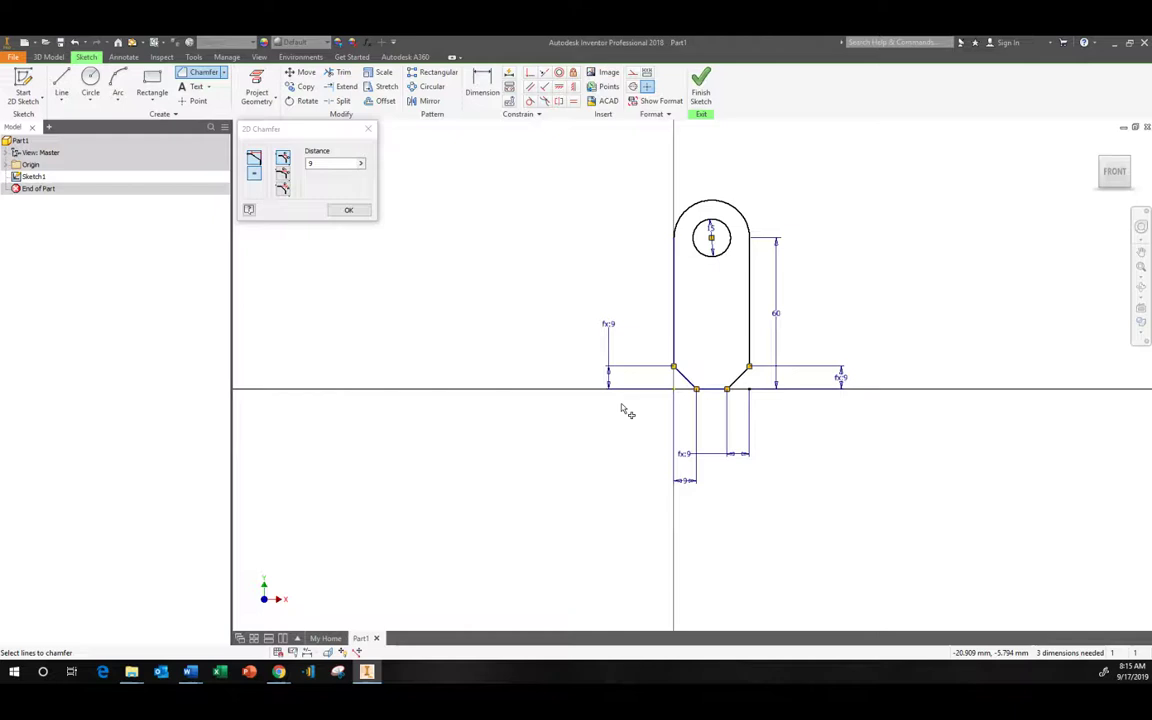
pyautogui.click(348, 209)
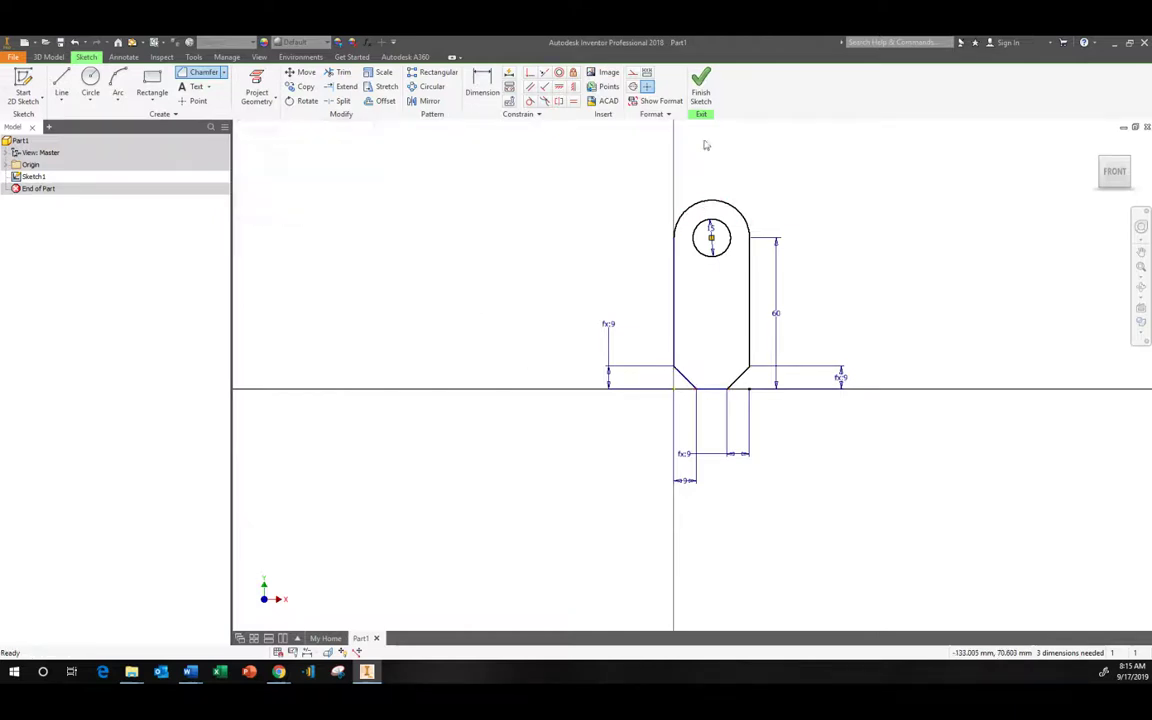
# Finish the sketch and extrude the profile around the hole by 30 mm
pyautogui.click(700, 96)
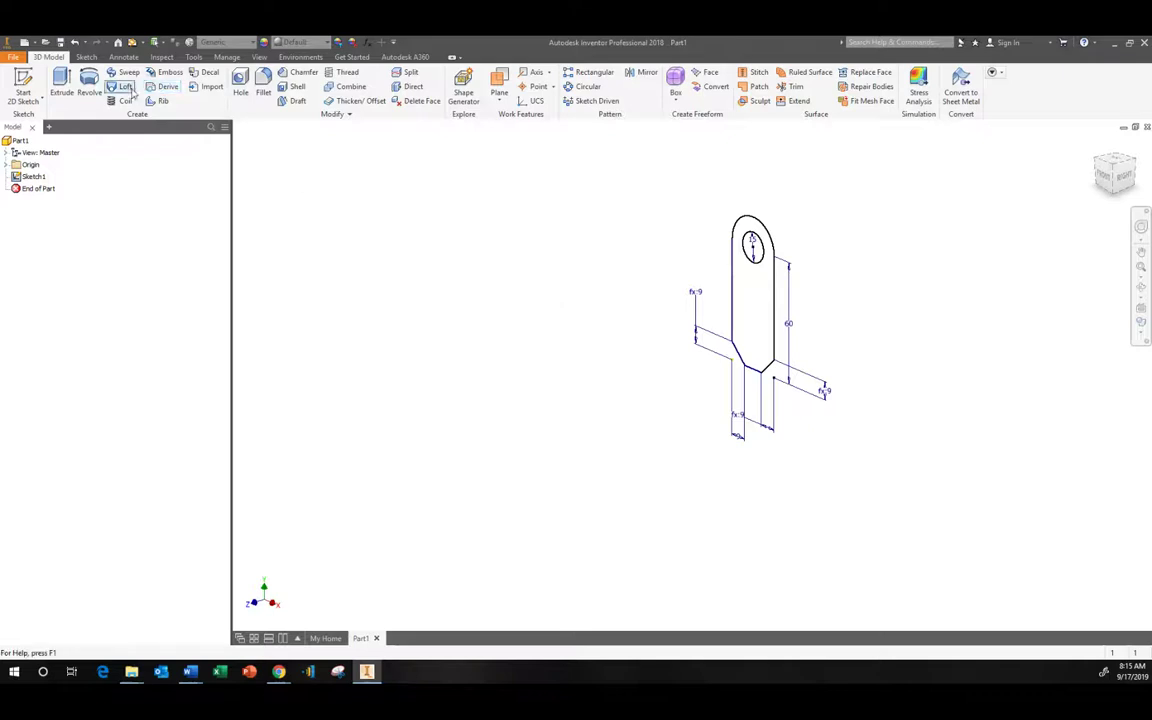
pyautogui.click(61, 84)
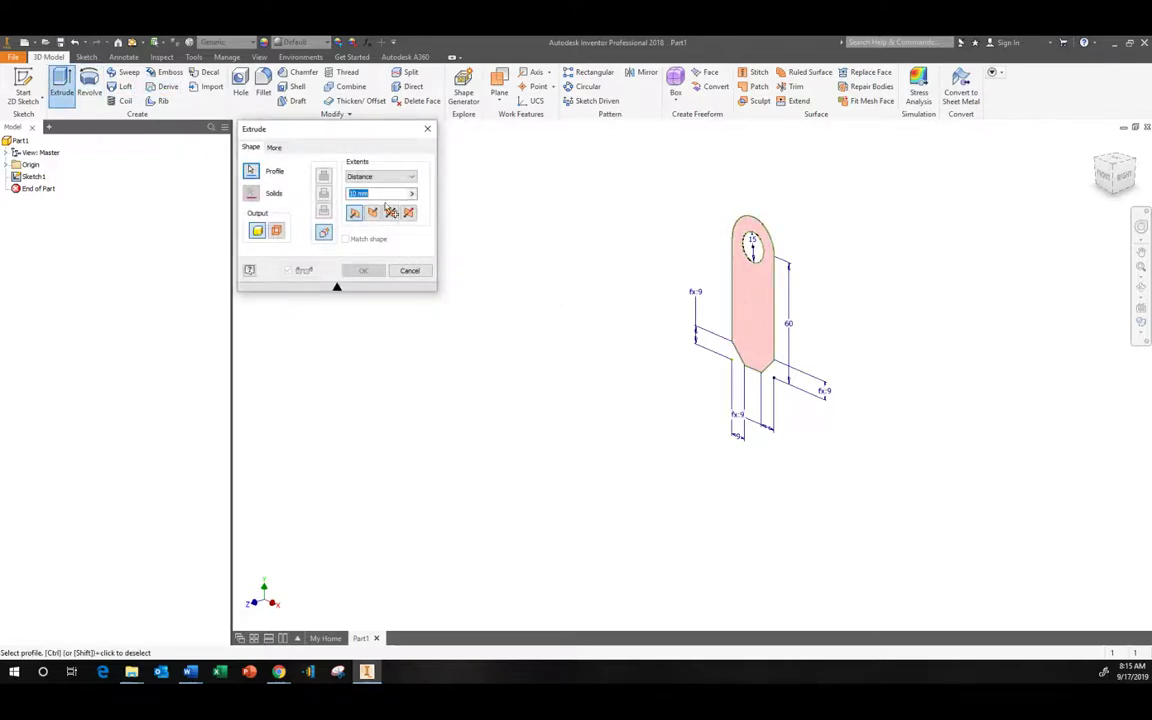
pyautogui.write('30')
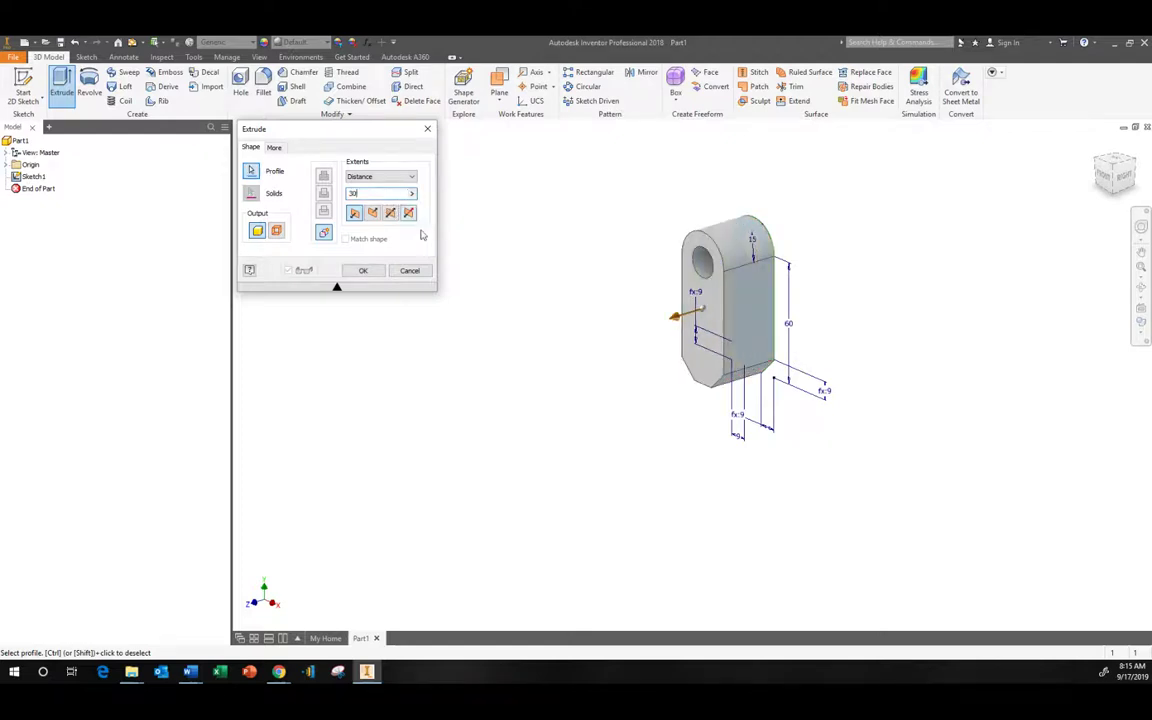
pyautogui.click(360, 271)
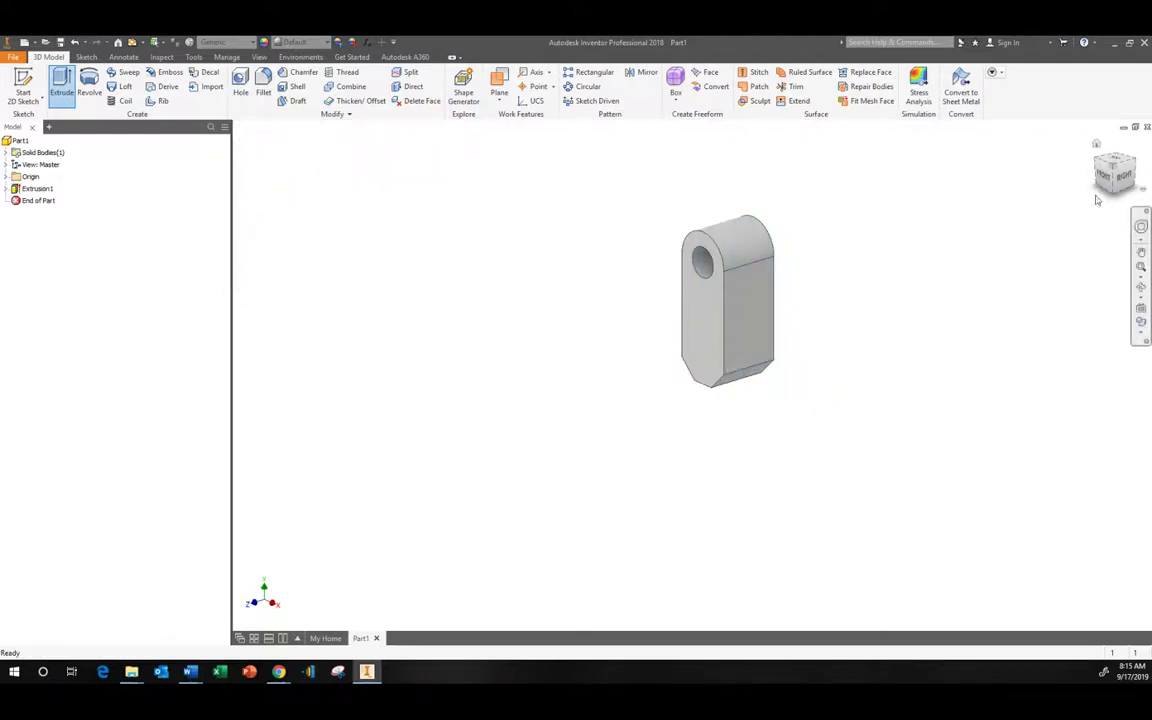
# Sketch a rectangle 21 mm wide and 42 mm high on the block's flat left side face, starting at its lower front corner
pyautogui.click(1096, 145)
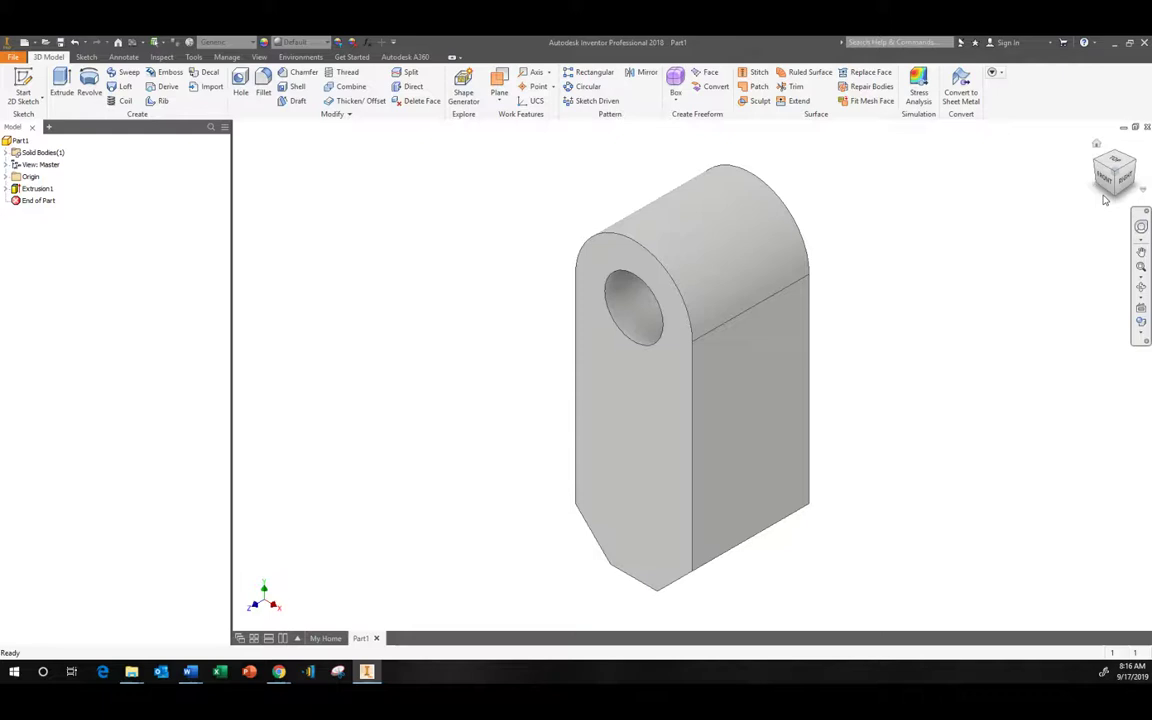
pyautogui.click(1100, 190)
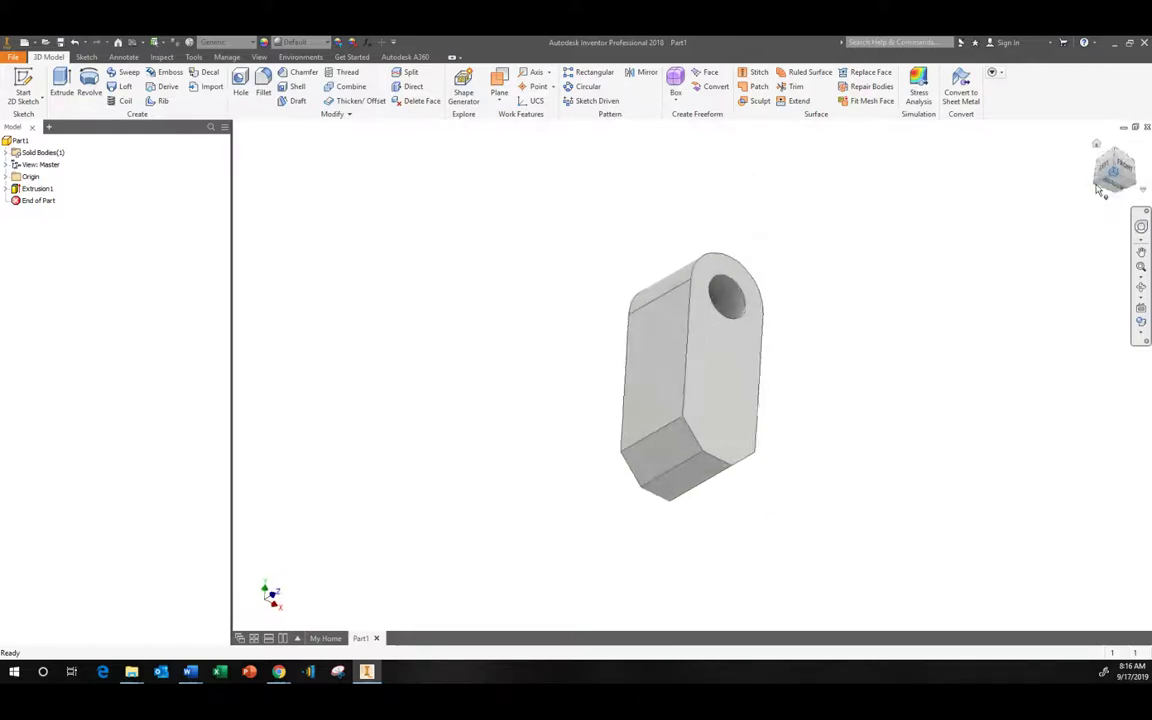
pyautogui.click(1114, 152)
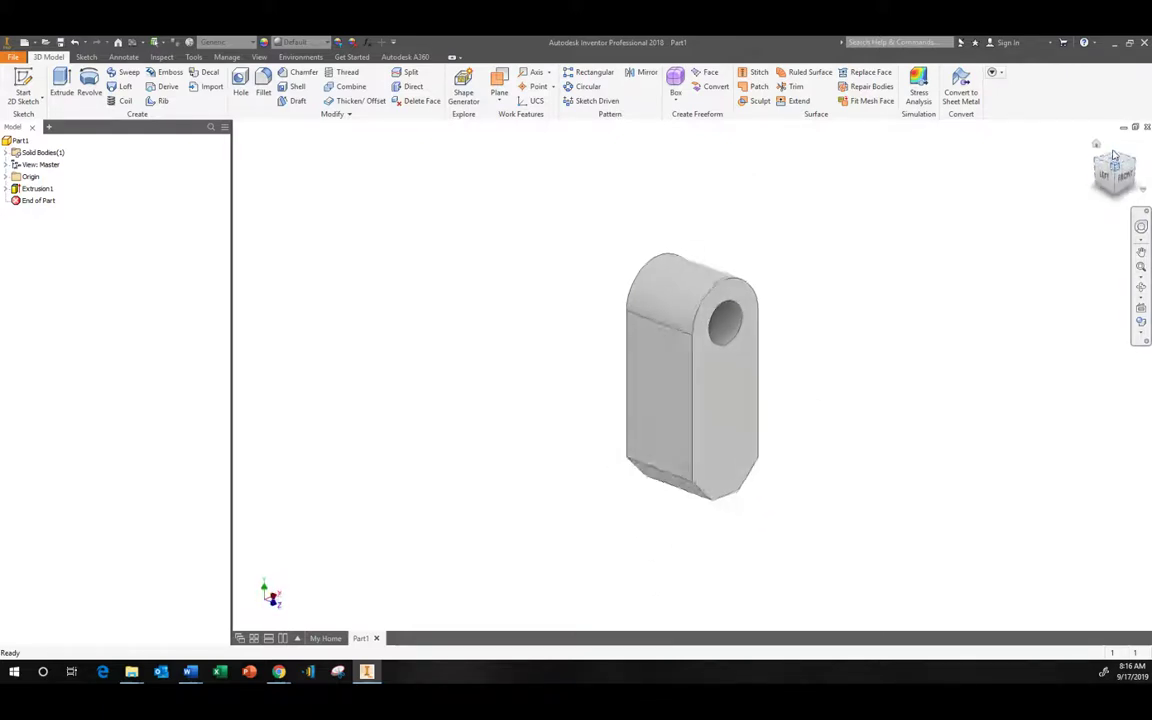
pyautogui.click(23, 84)
pyautogui.click(668, 432)
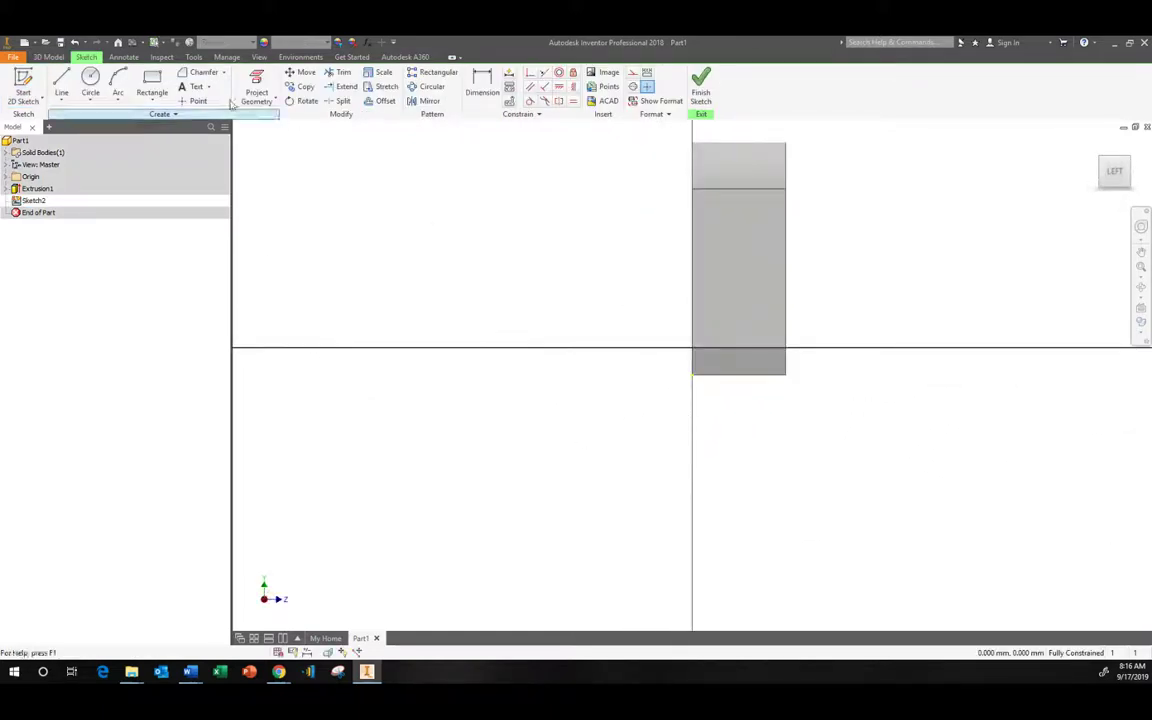
pyautogui.click(153, 80)
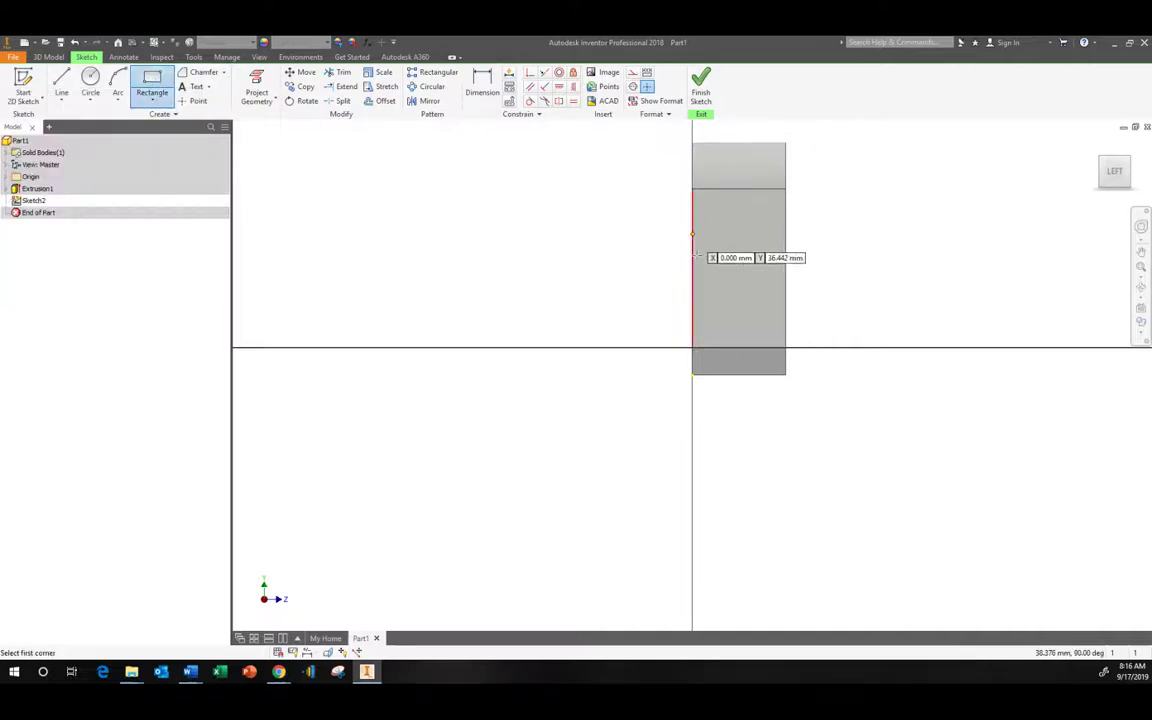
pyautogui.click(786, 376)
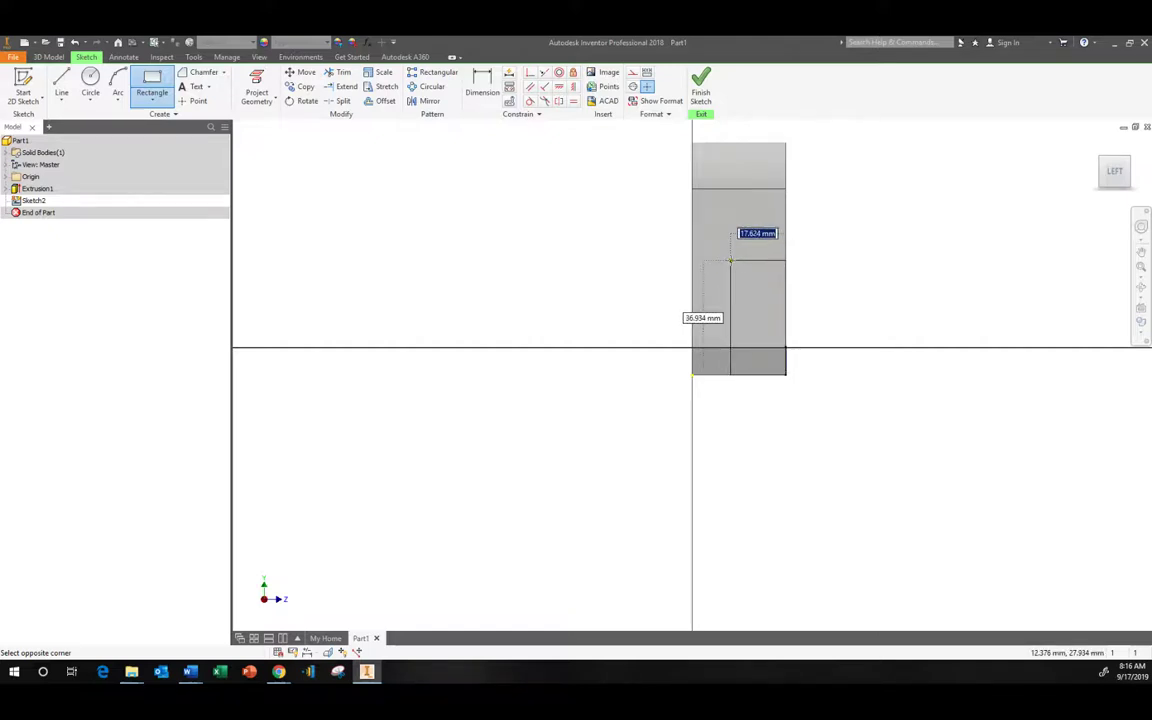
pyautogui.write('21')
pyautogui.press('Tab')
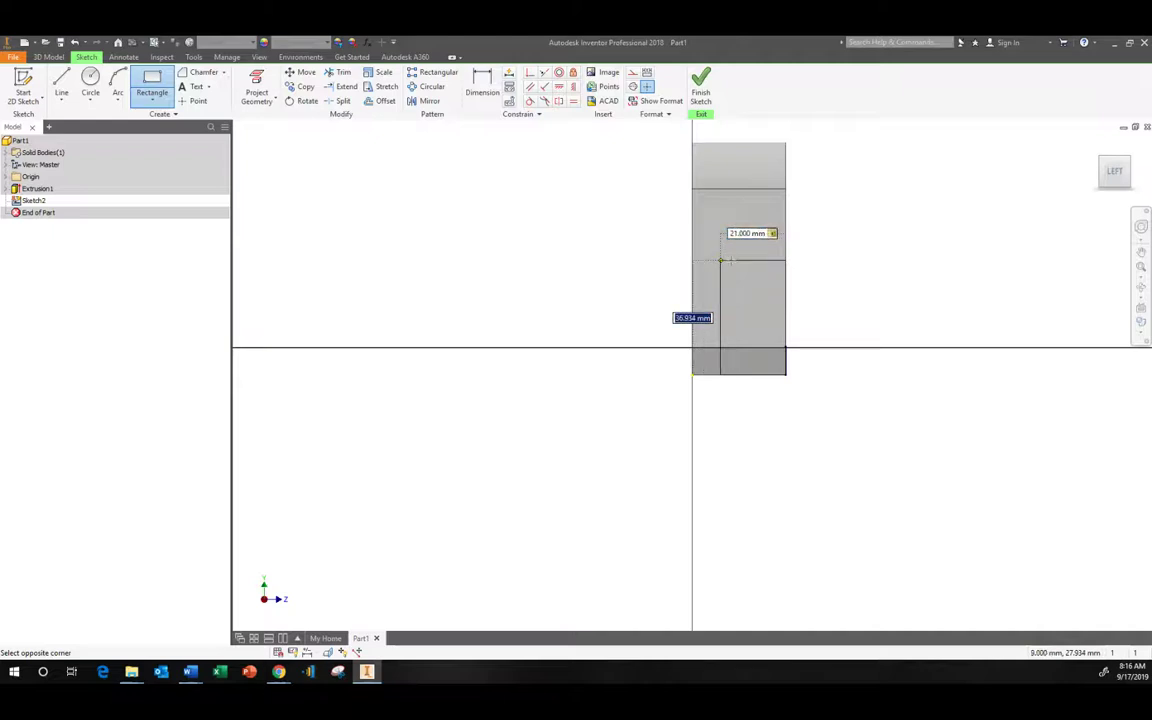
pyautogui.write('42.000')
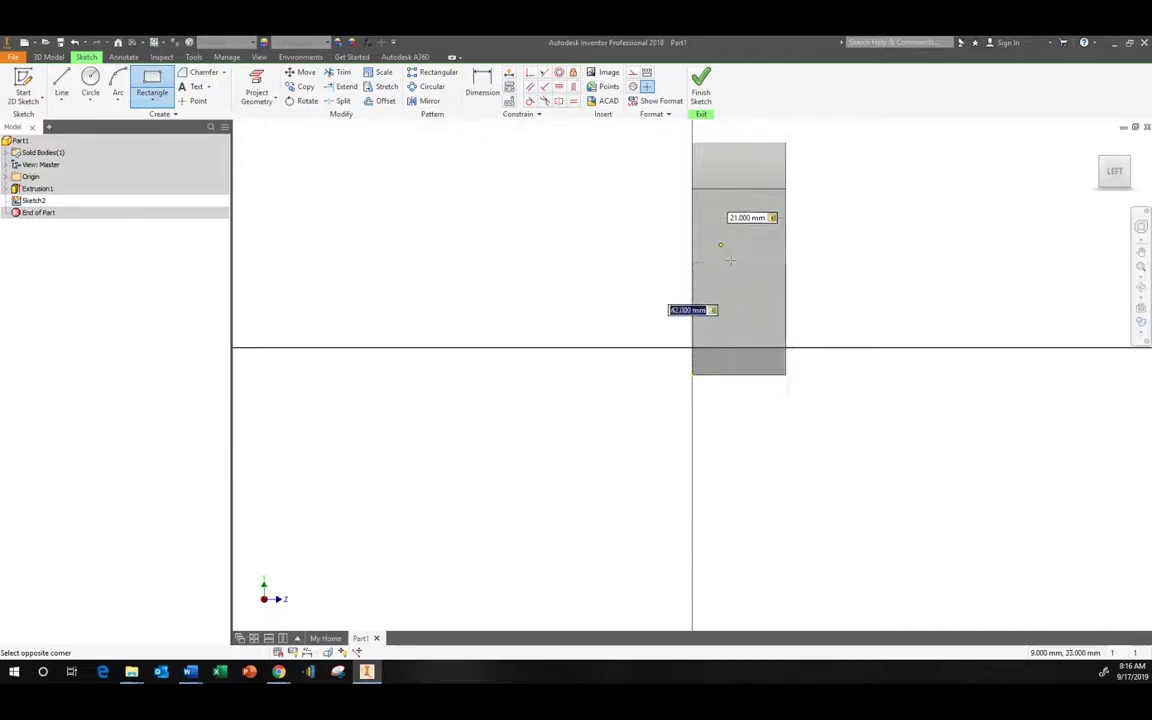
pyautogui.press('Return')
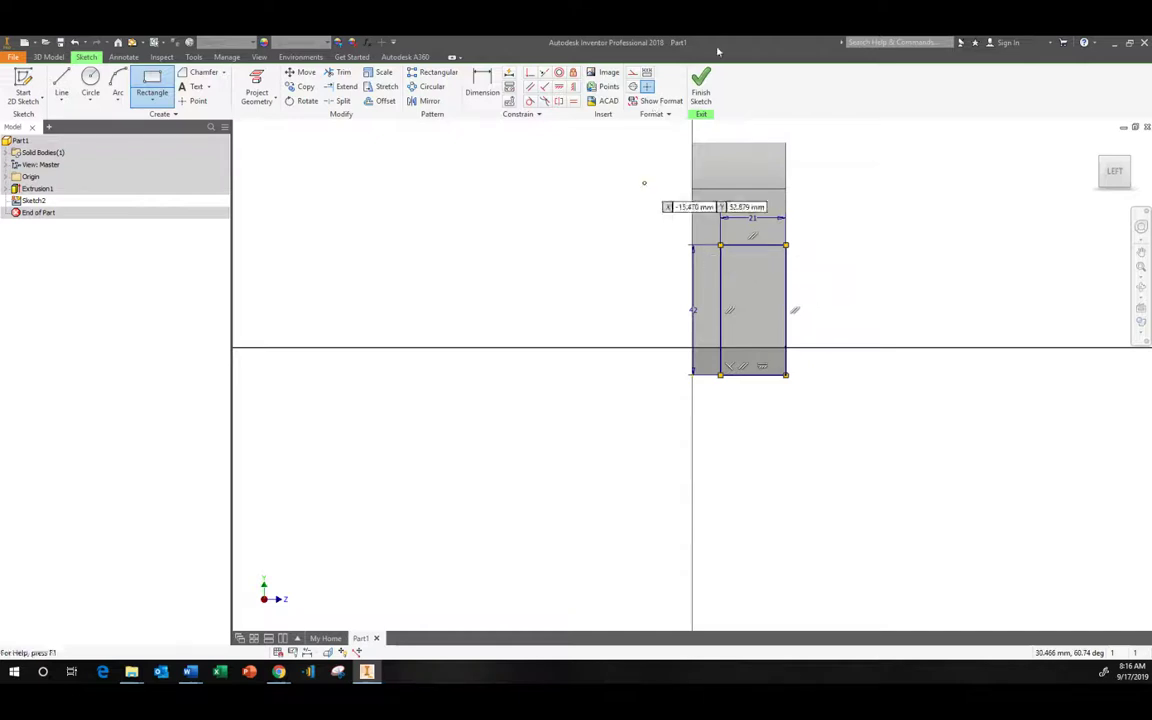
# Finish the sketch and cut the rectangle 30 mm deep through the block
pyautogui.click(701, 86)
pyautogui.press('e')
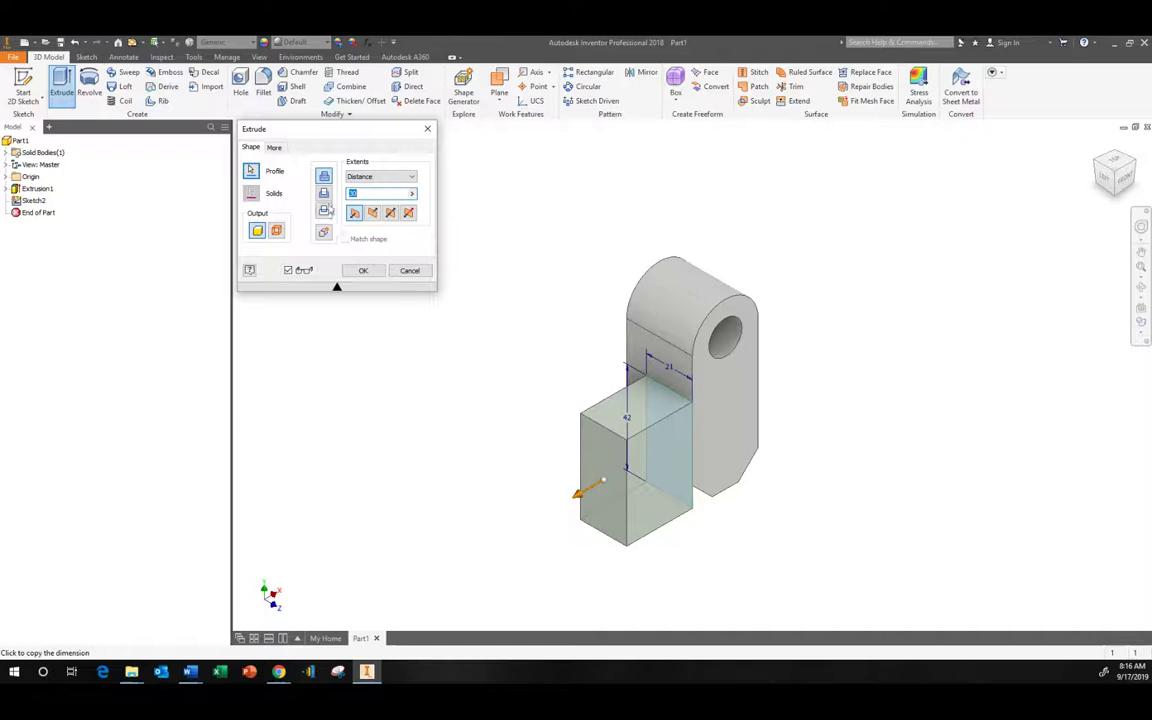
pyautogui.click(324, 194)
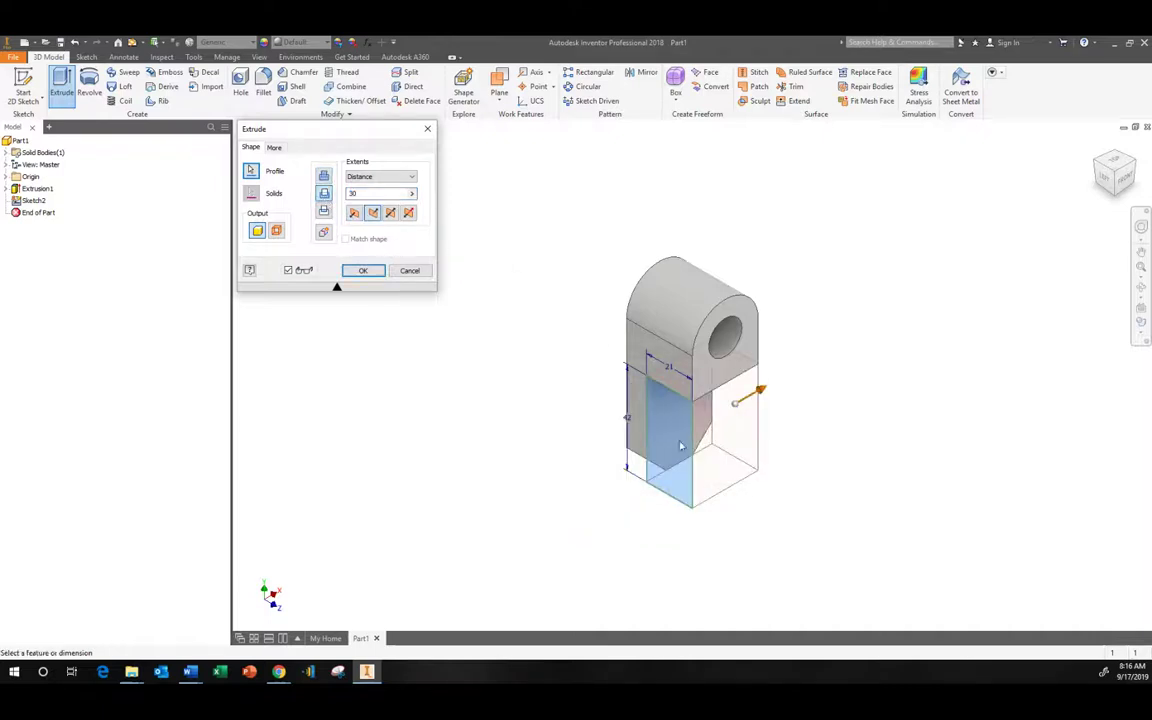
pyautogui.click(362, 271)
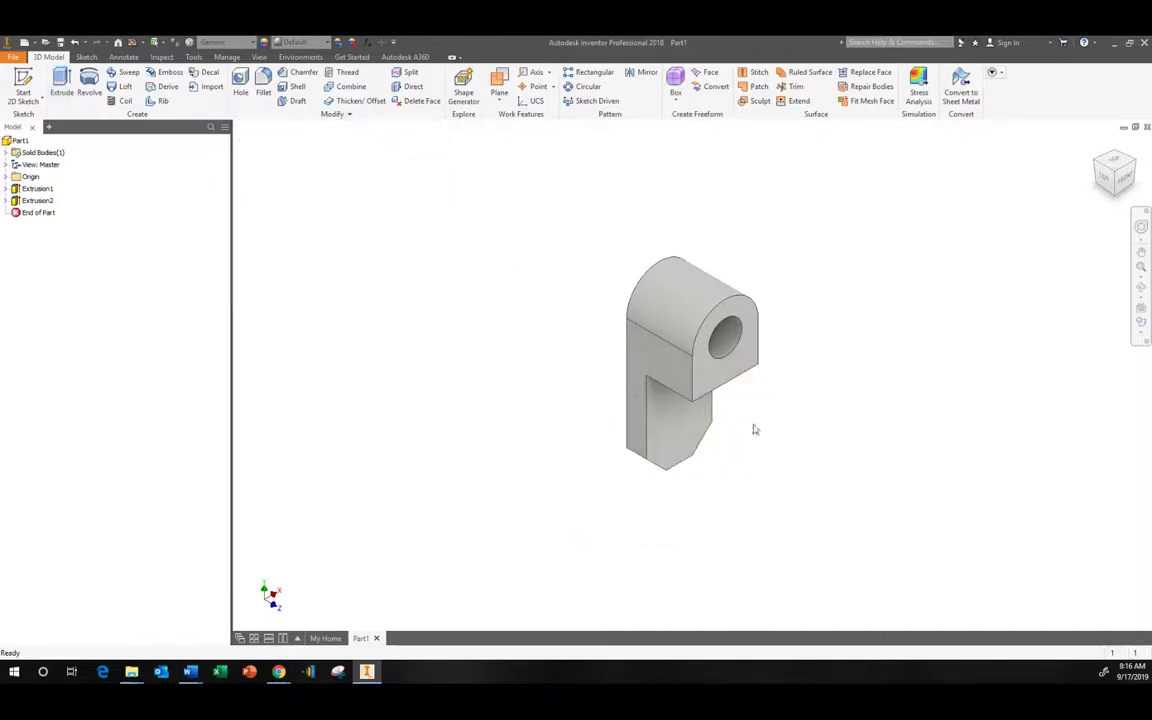
# Inspect the cut part from several sides and compare it with the Fixture Block drawing, checking the sloped rib
pyautogui.click(1114, 188)
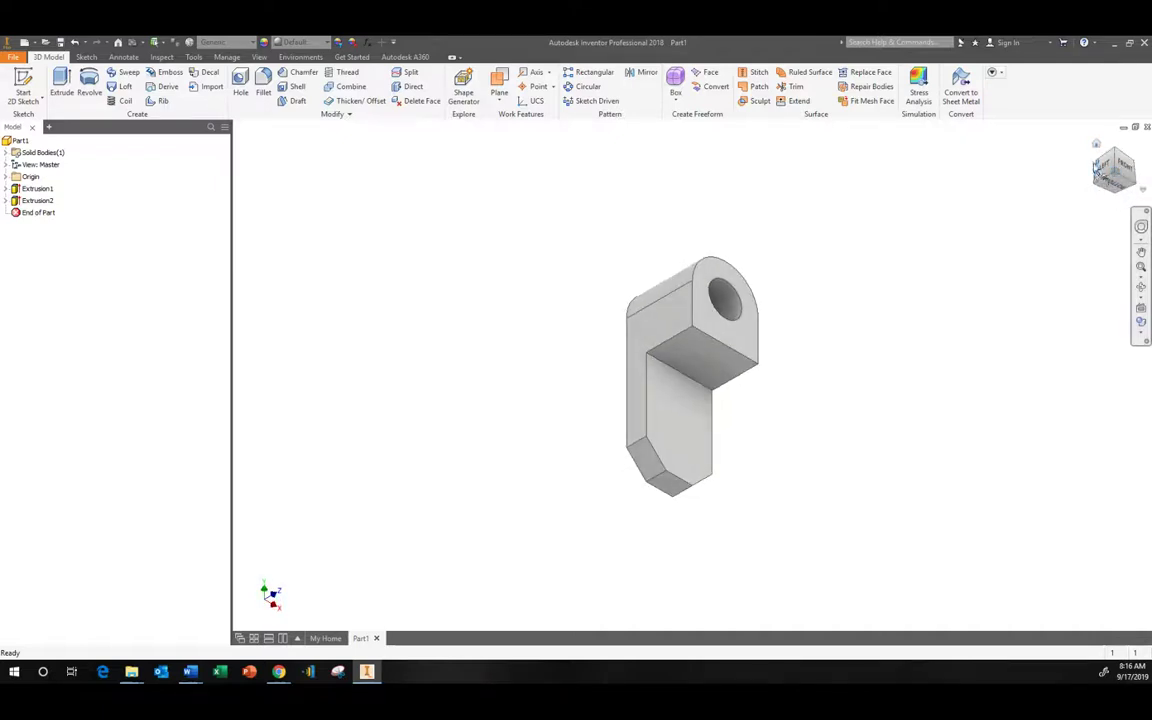
pyautogui.click(1098, 170)
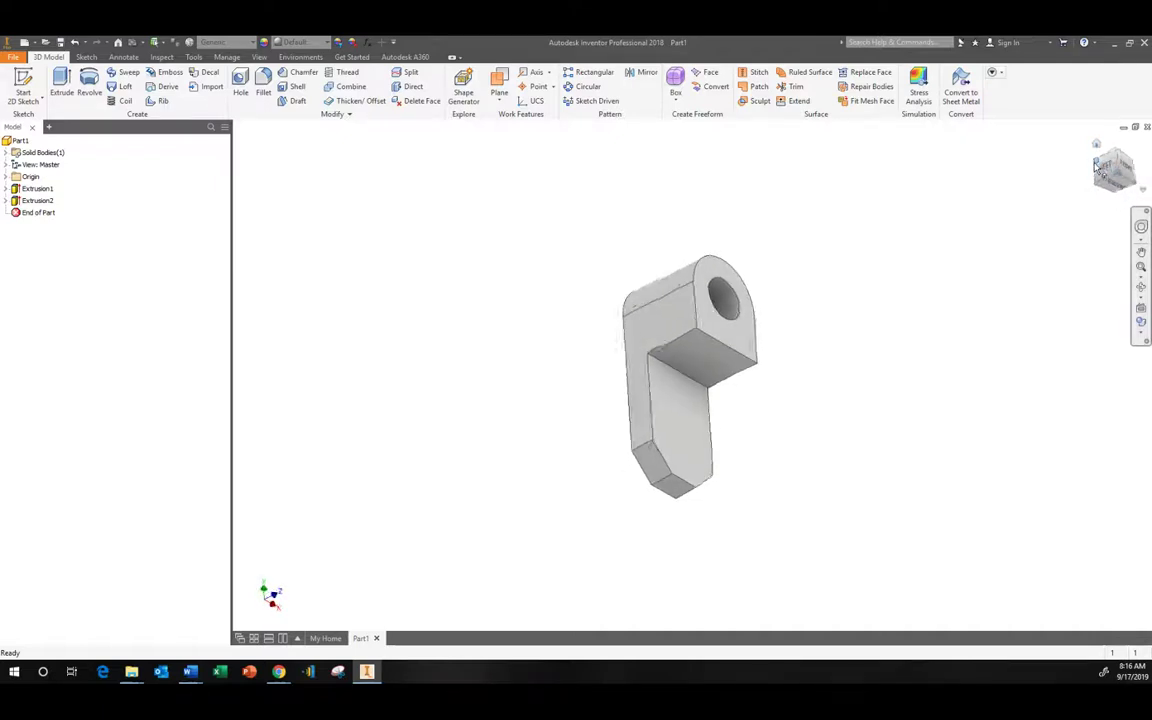
pyautogui.click(1140, 287)
pyautogui.moveTo(678, 275); pyautogui.dragTo(794, 463)
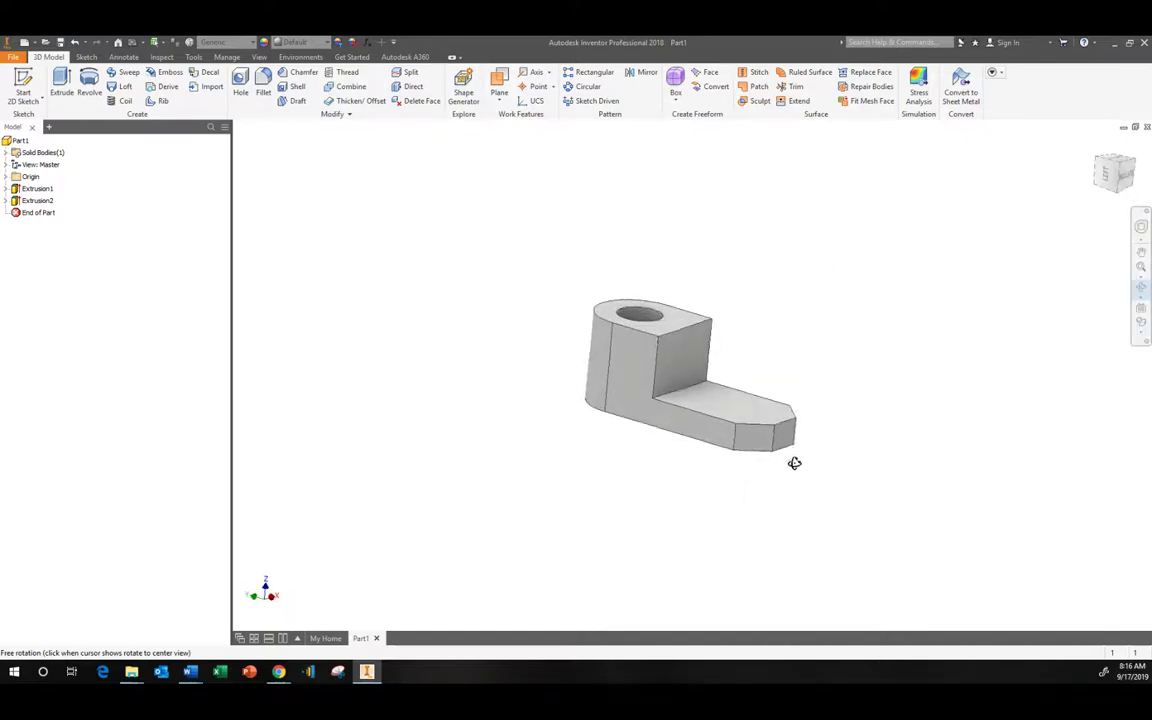
pyautogui.rightClick(480, 260)
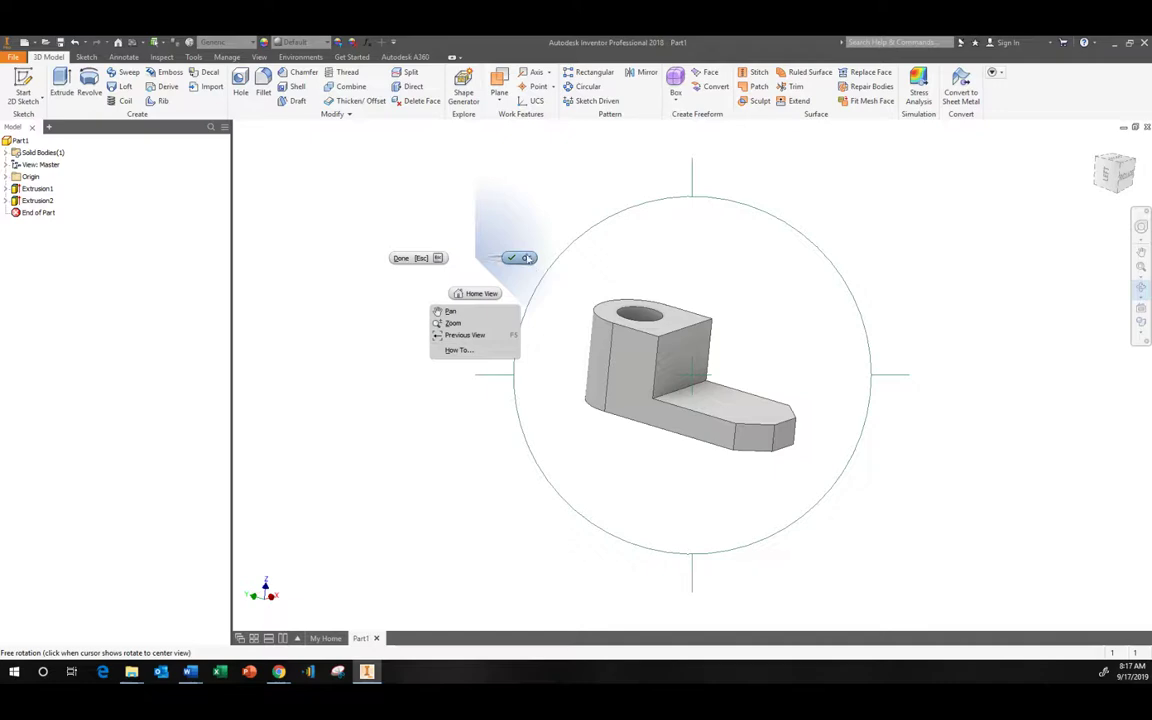
pyautogui.click(520, 260)
pyautogui.moveTo(1151, 105)
pyautogui.mouseDown()
pyautogui.moveTo(1151, 78)
pyautogui.moveTo(460, 70)
pyautogui.mouseUp()
pyautogui.press('super+Right')
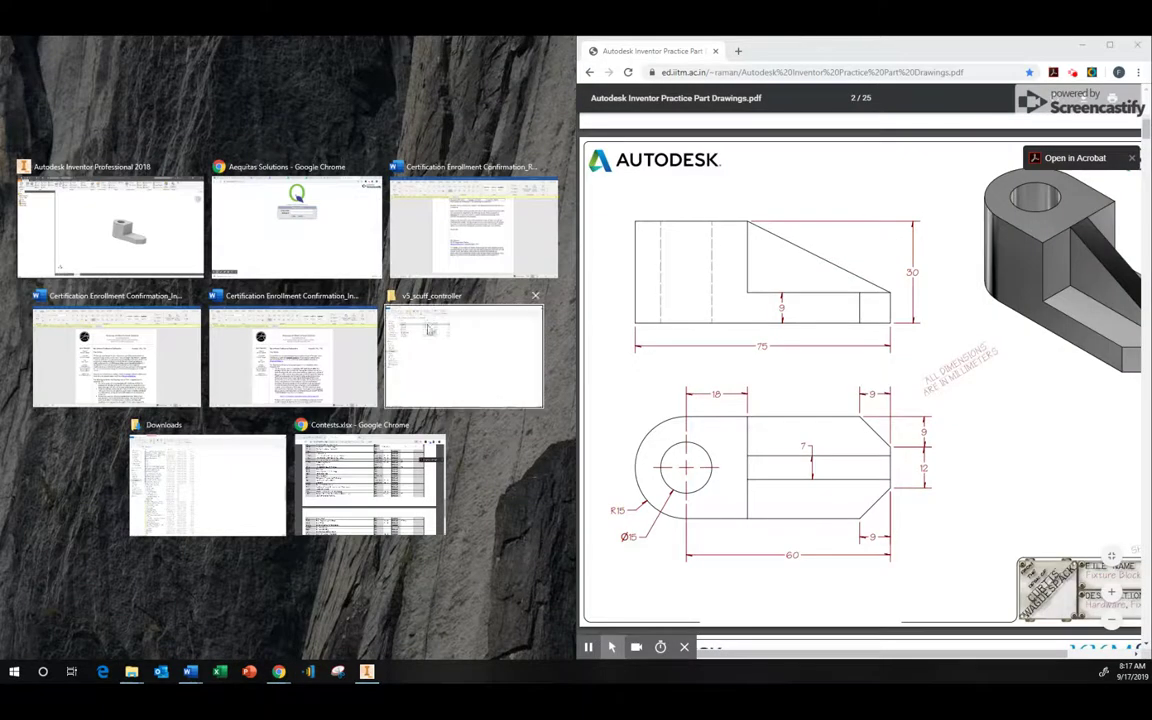
pyautogui.moveTo(868, 50); pyautogui.dragTo(1151, 50)
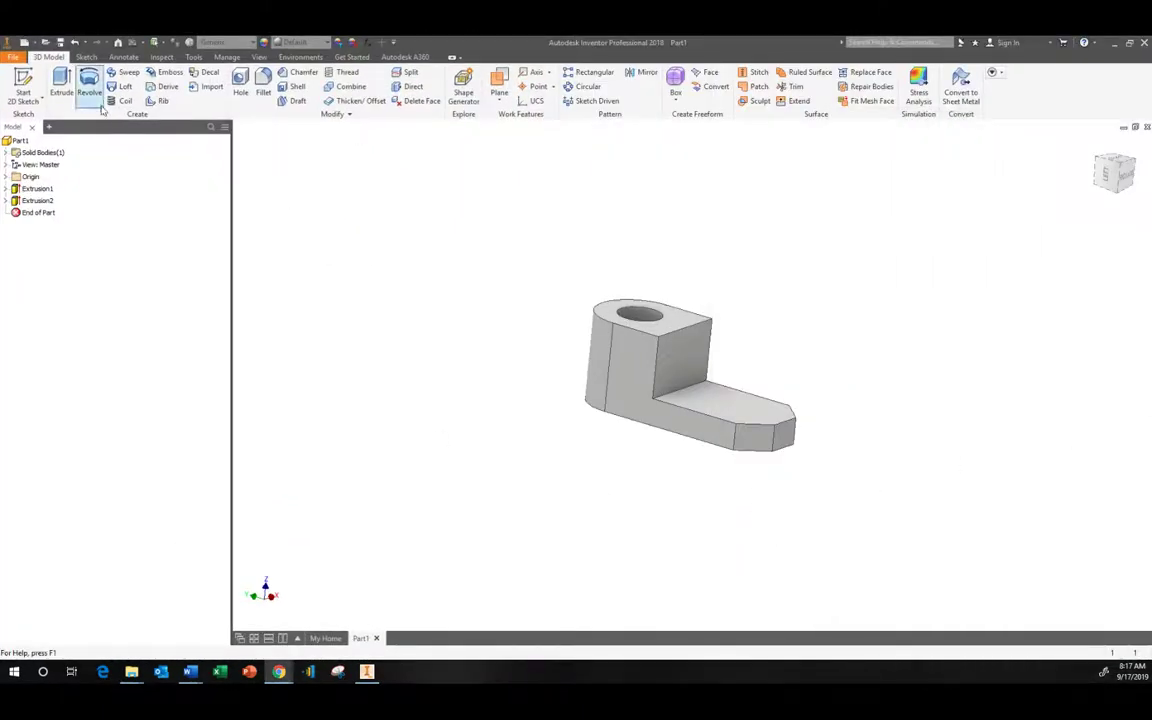
# Create a work plane midway between the part's two flat, parallel L-shaped side faces
pyautogui.click(499, 95)
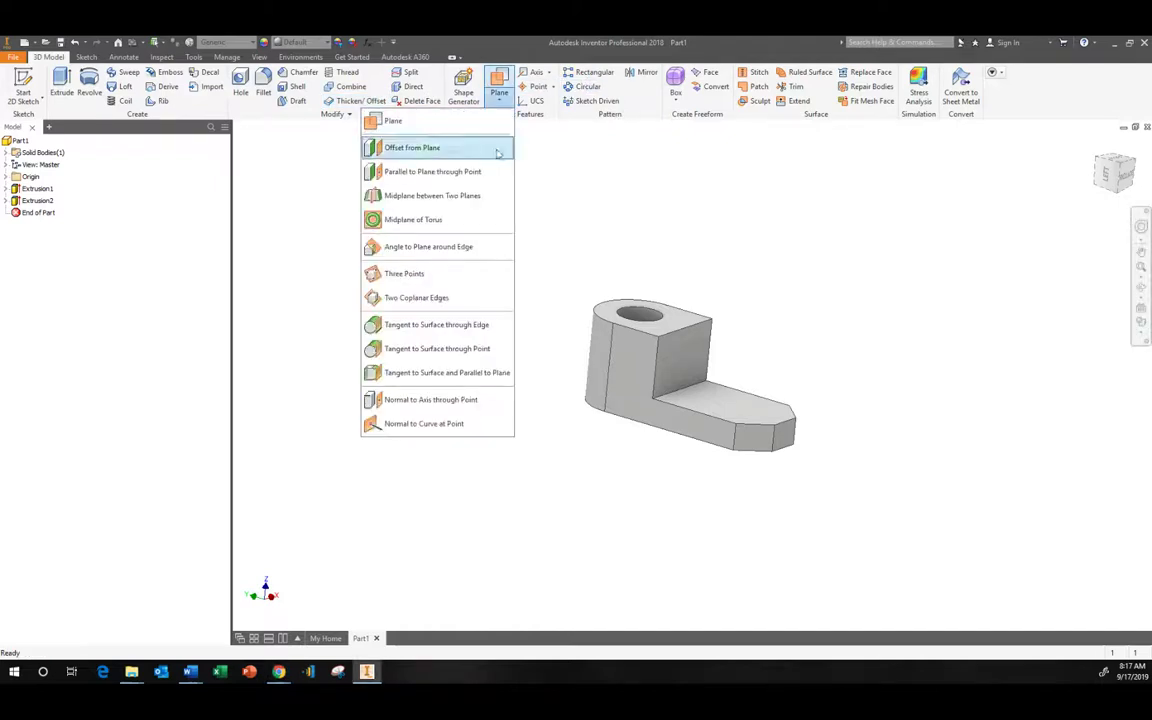
pyautogui.click(440, 195)
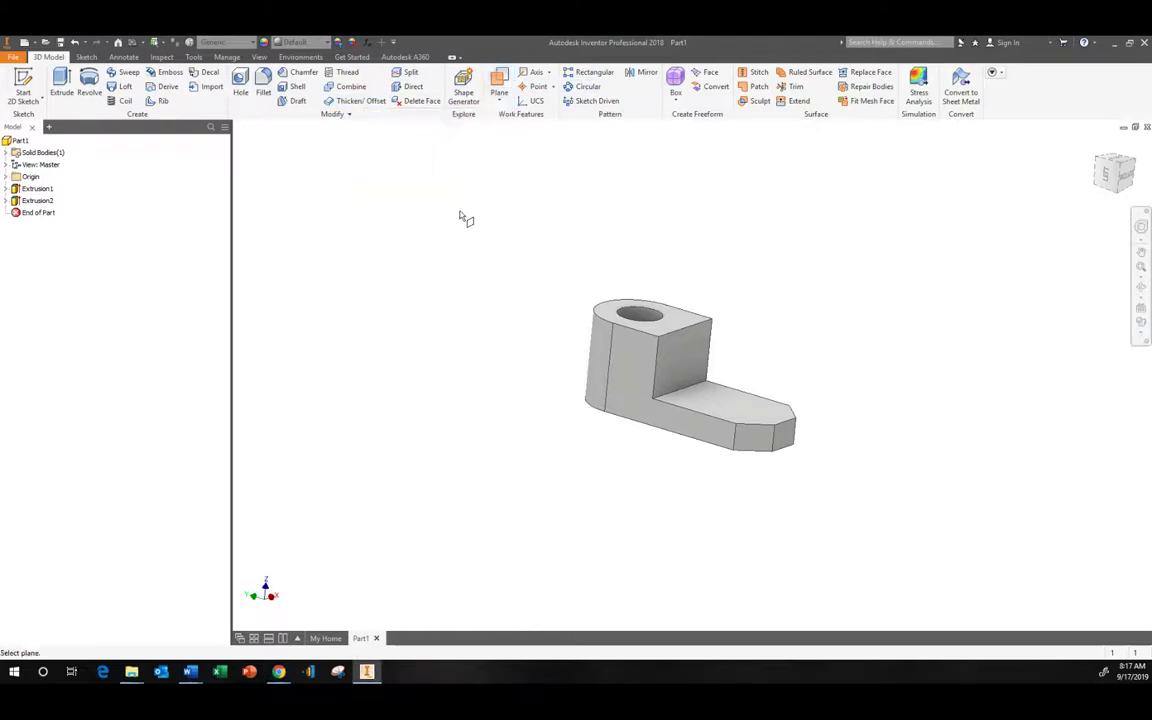
pyautogui.click(632, 378)
pyautogui.click(1134, 166)
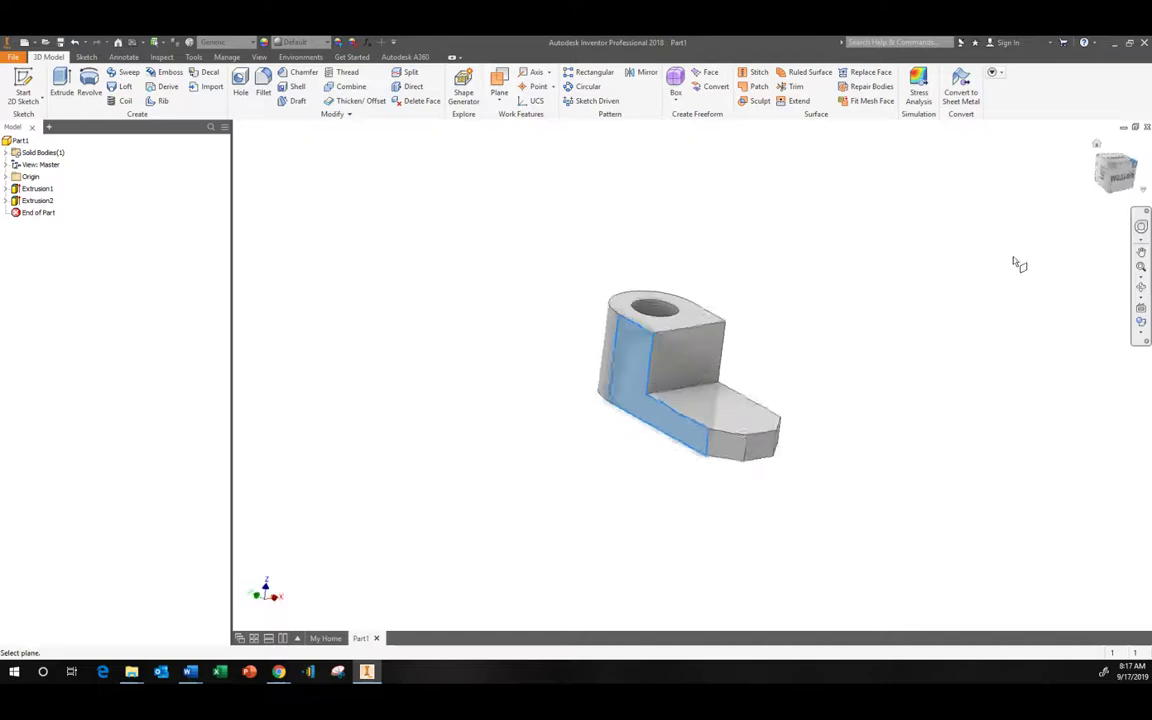
pyautogui.click(754, 399)
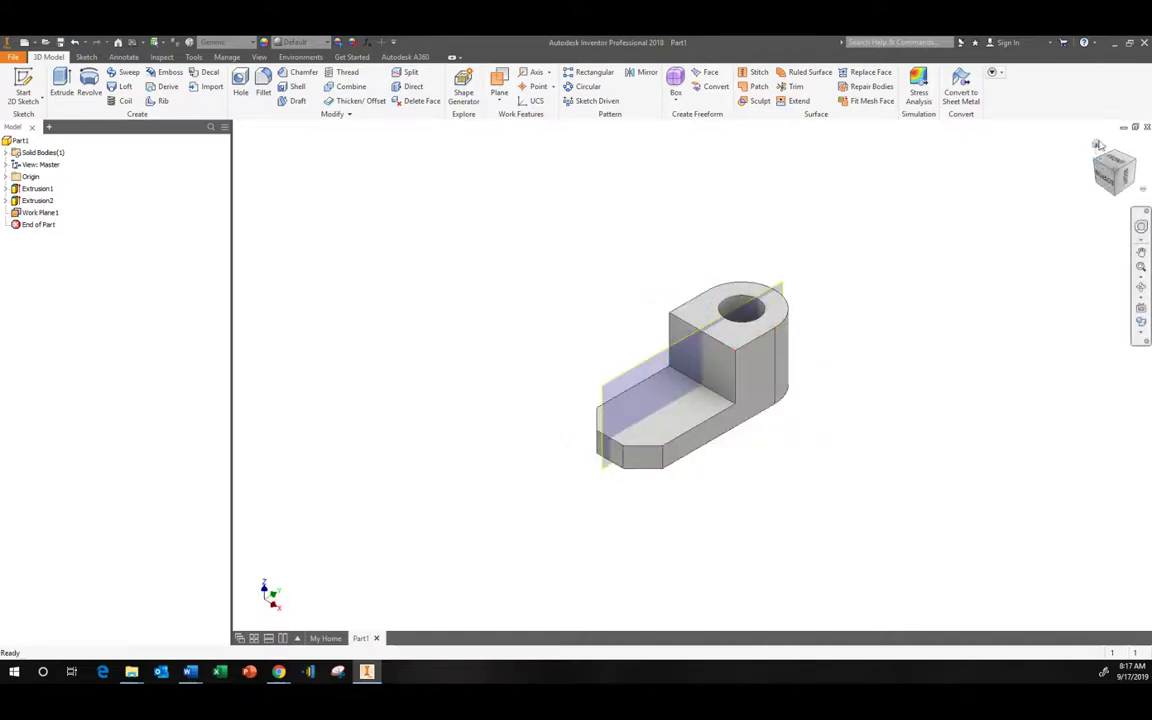
# Sketch a closed triangle on the midplane with lines joining the thin leg's end corner, the step's inner corner and the thick block's outer corner
pyautogui.click(1097, 144)
pyautogui.click(1098, 145)
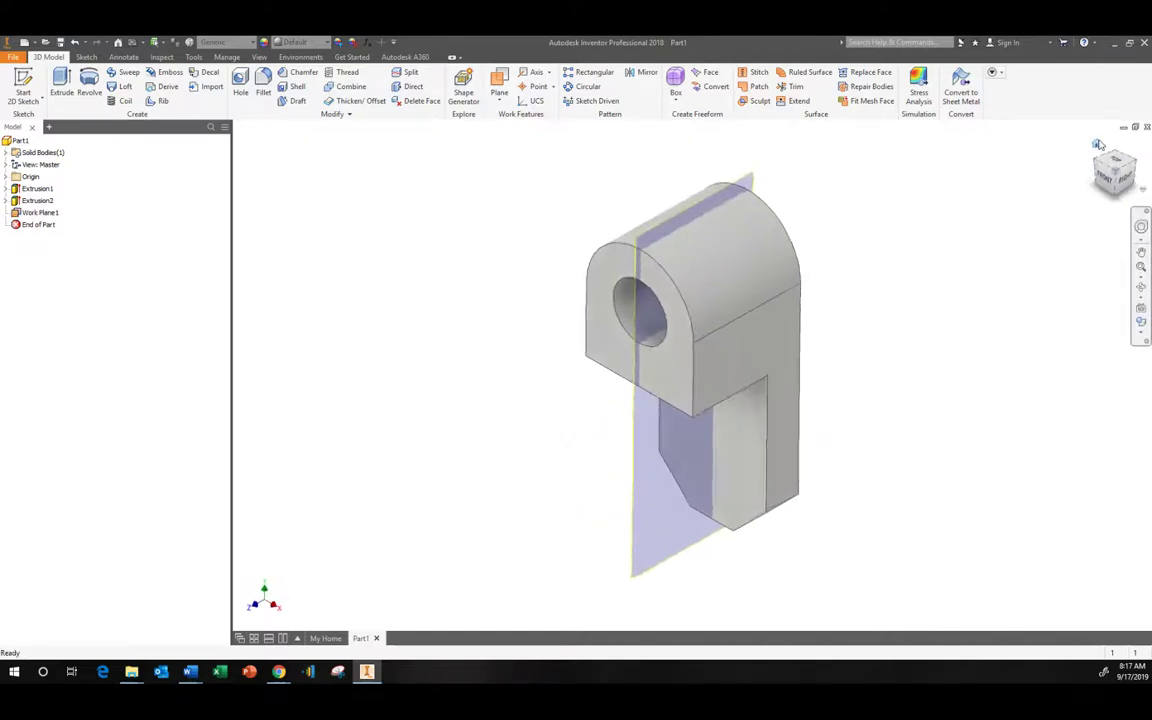
pyautogui.click(1100, 193)
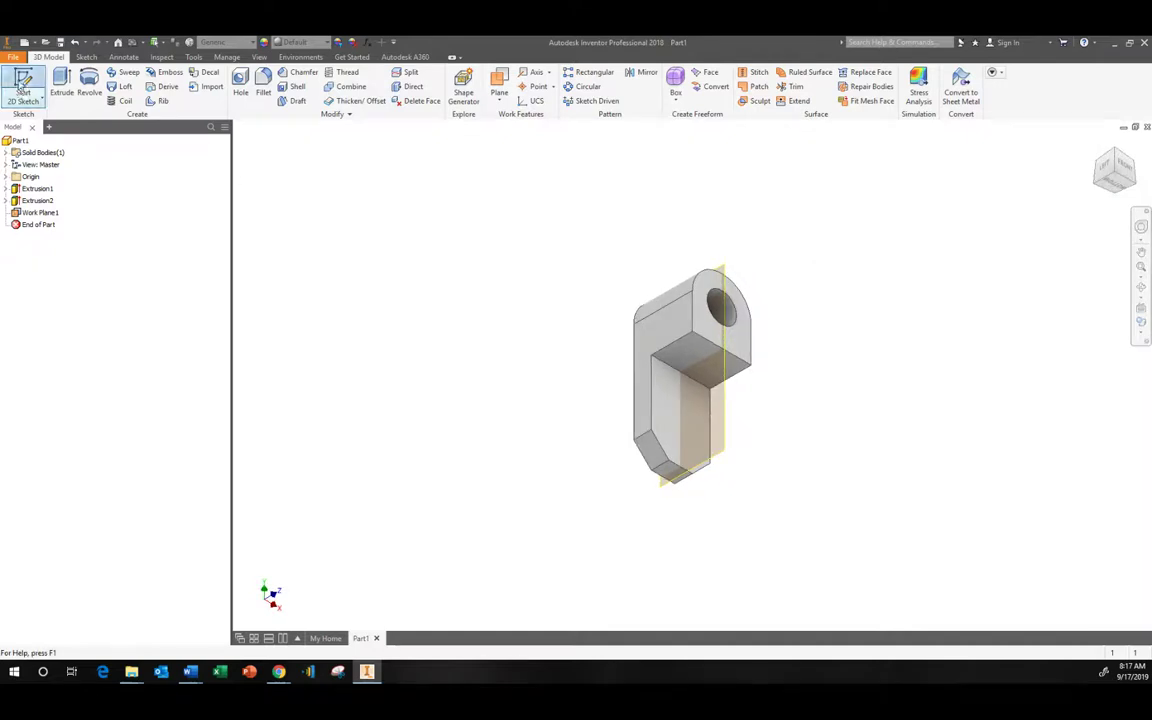
pyautogui.click(22, 88)
pyautogui.click(735, 391)
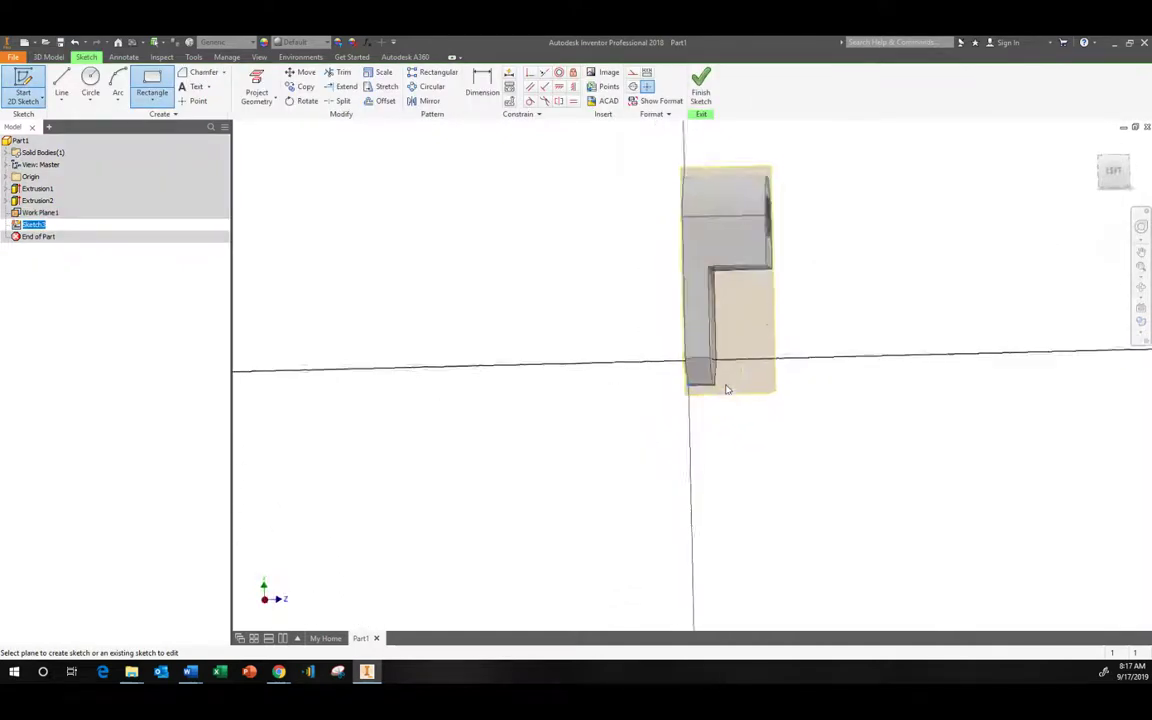
pyautogui.click(61, 86)
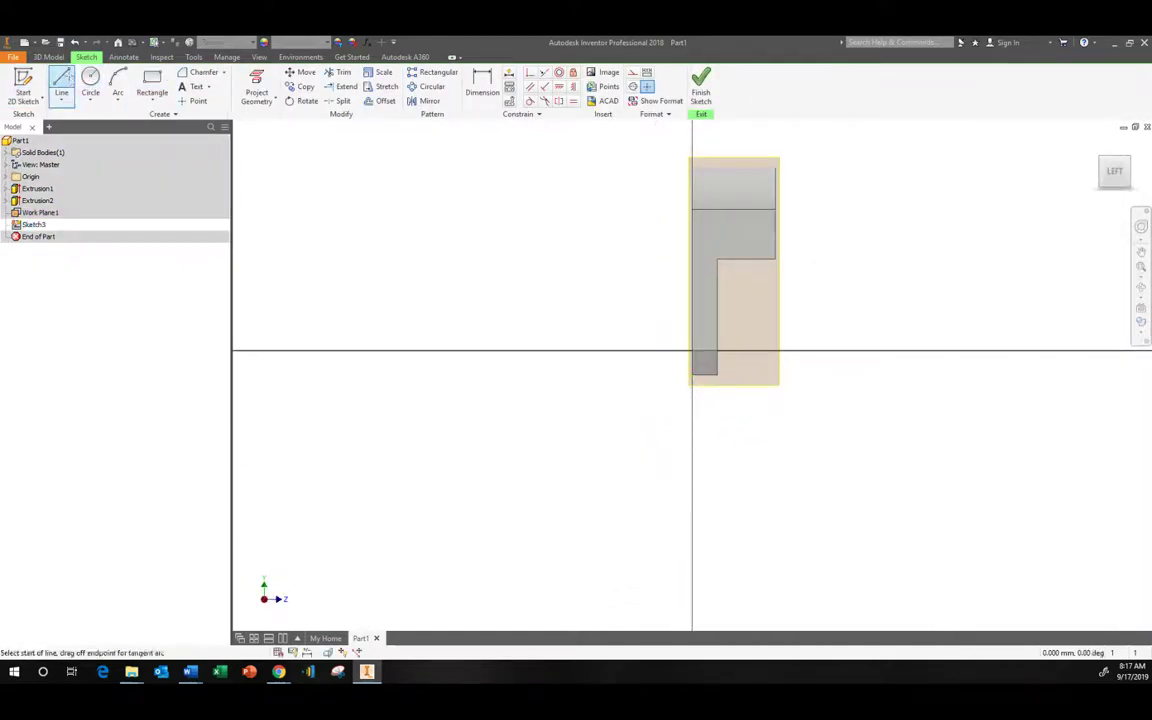
pyautogui.click(717, 376)
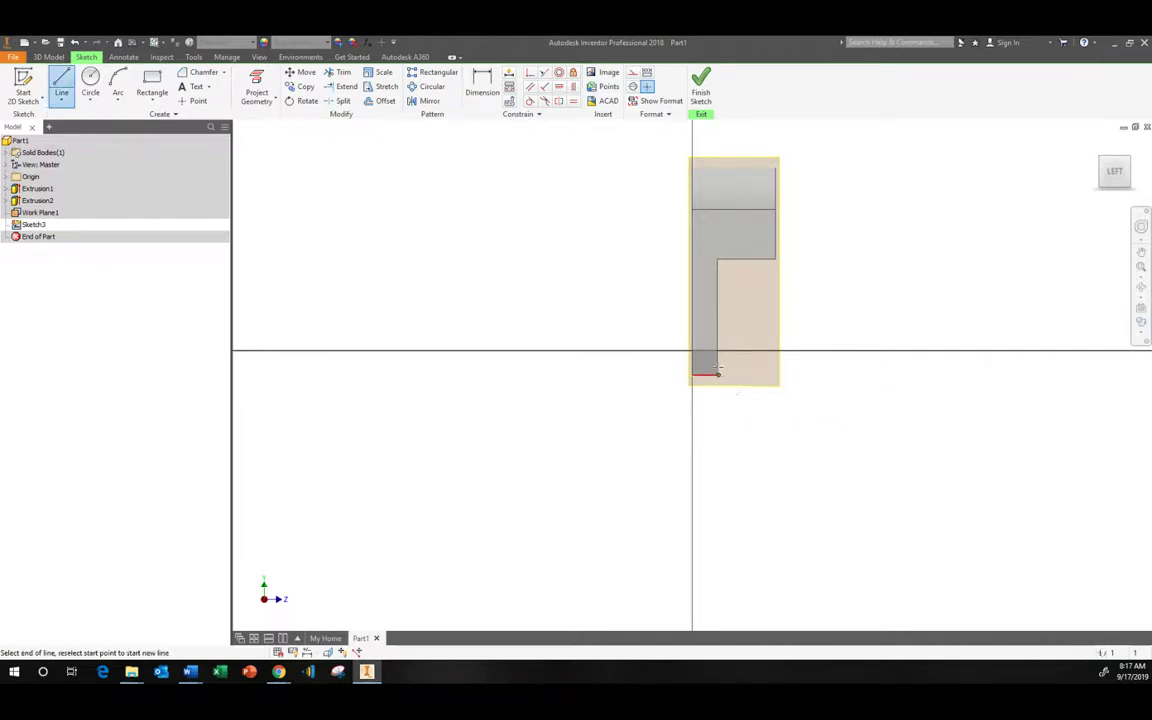
pyautogui.click(718, 260)
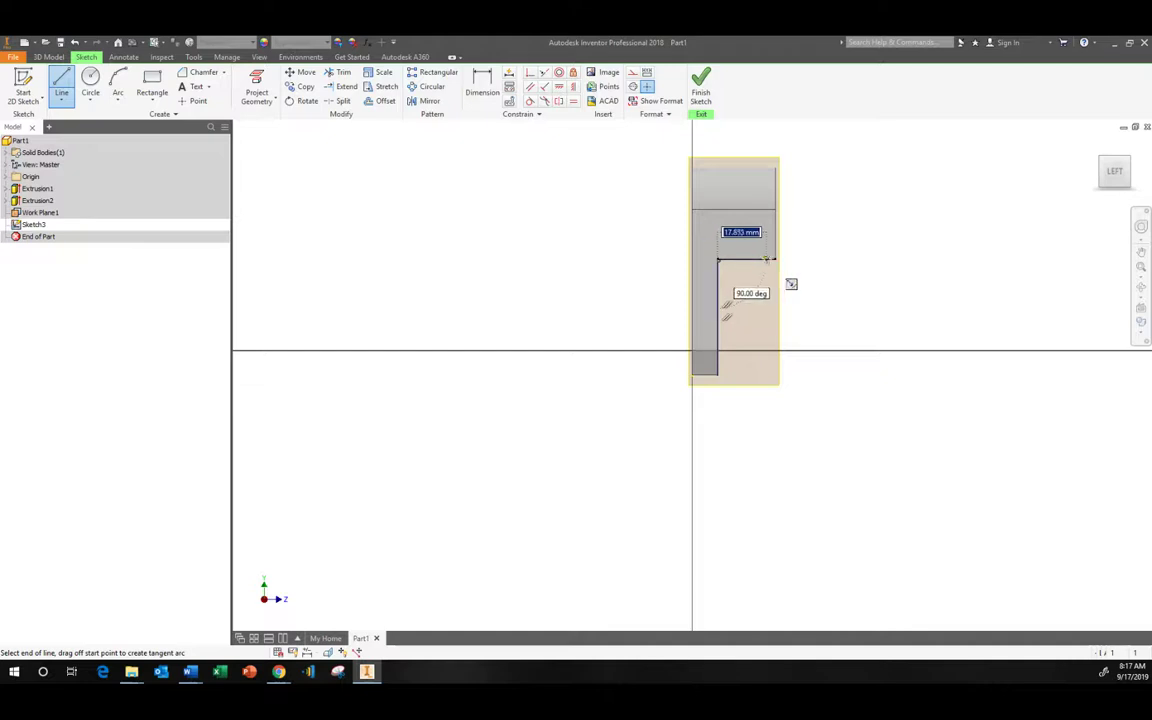
pyautogui.click(776, 260)
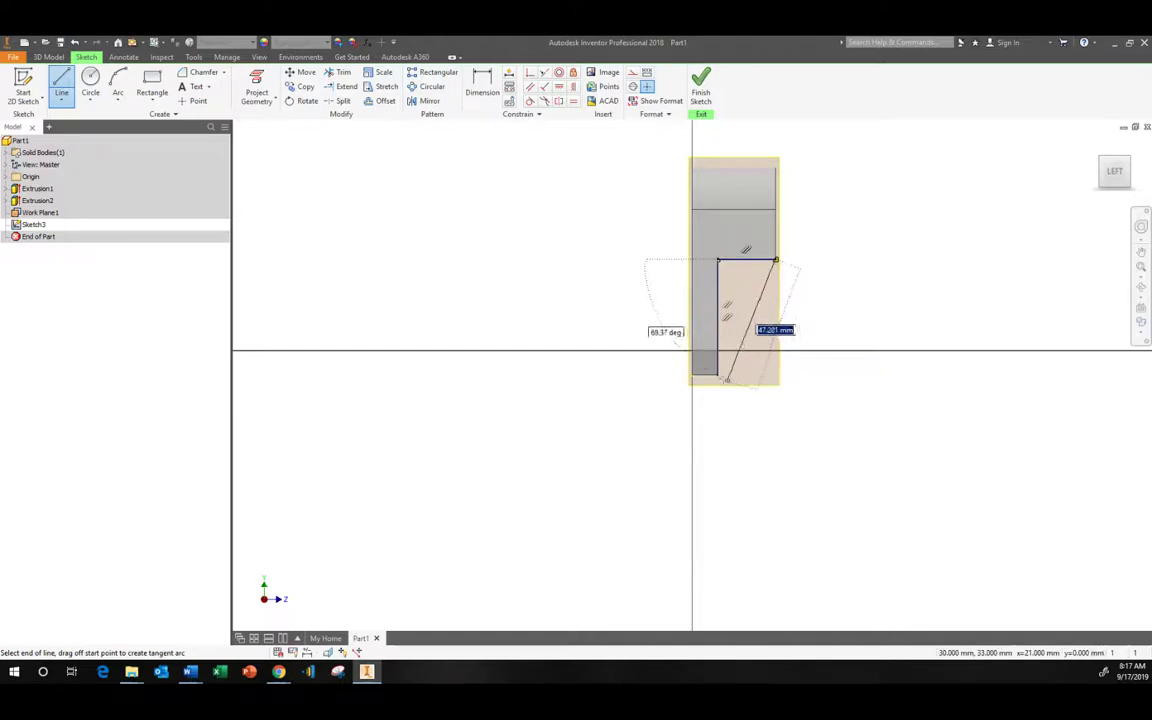
pyautogui.click(718, 376)
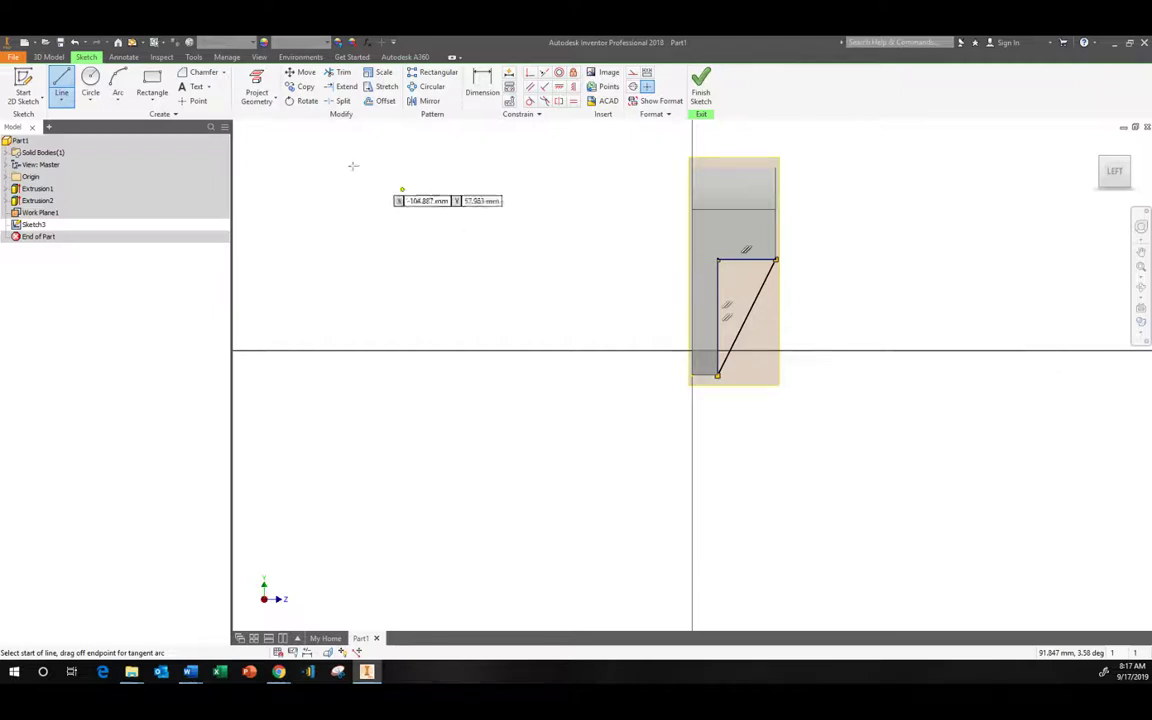
# Finish the sketch and extrude the triangle symmetrically about the midplane by 7 mm to form the rib
pyautogui.click(701, 85)
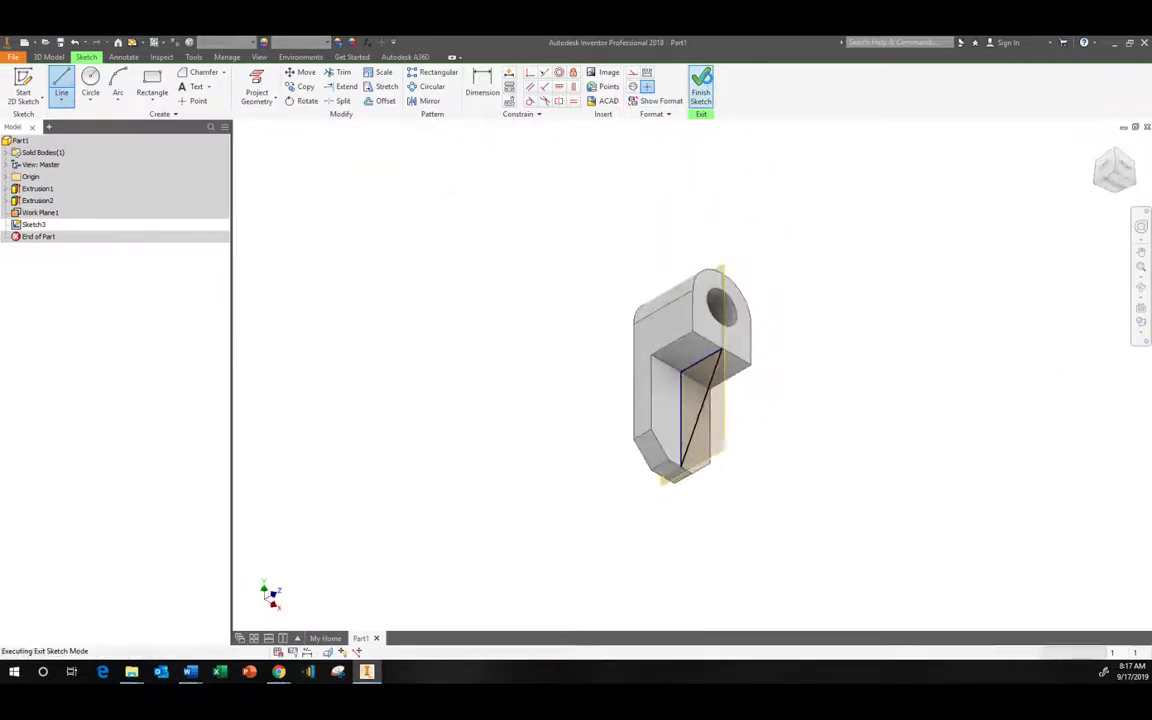
pyautogui.press('e')
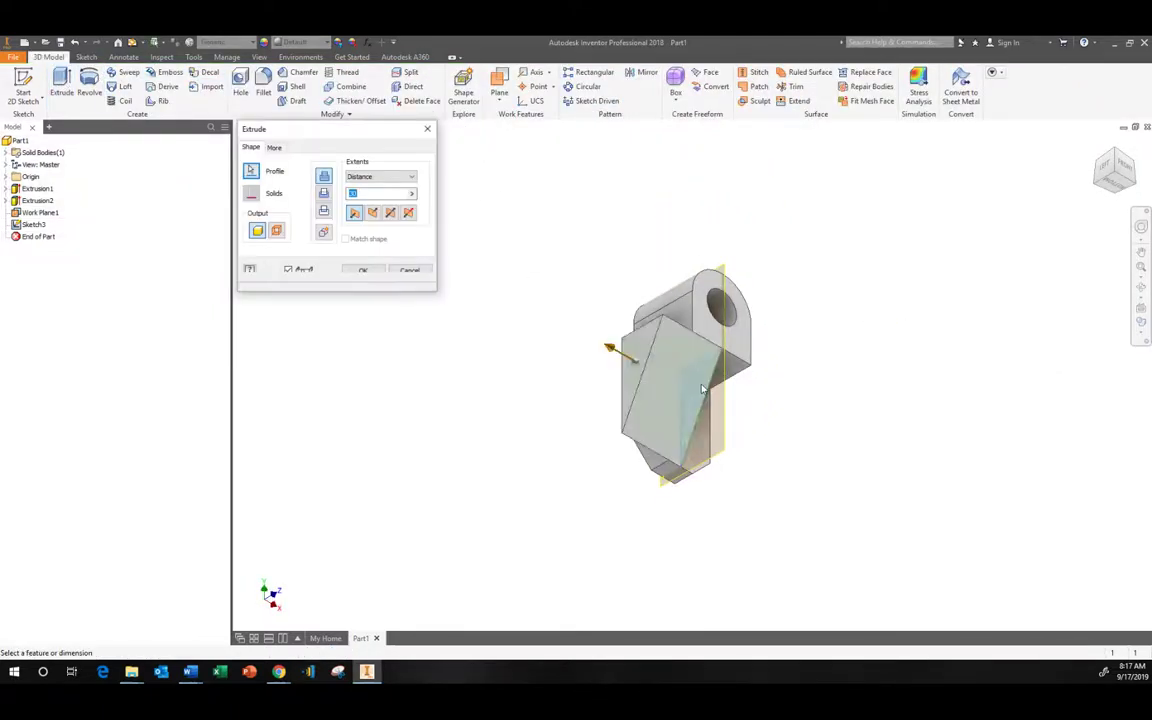
pyautogui.click(372, 213)
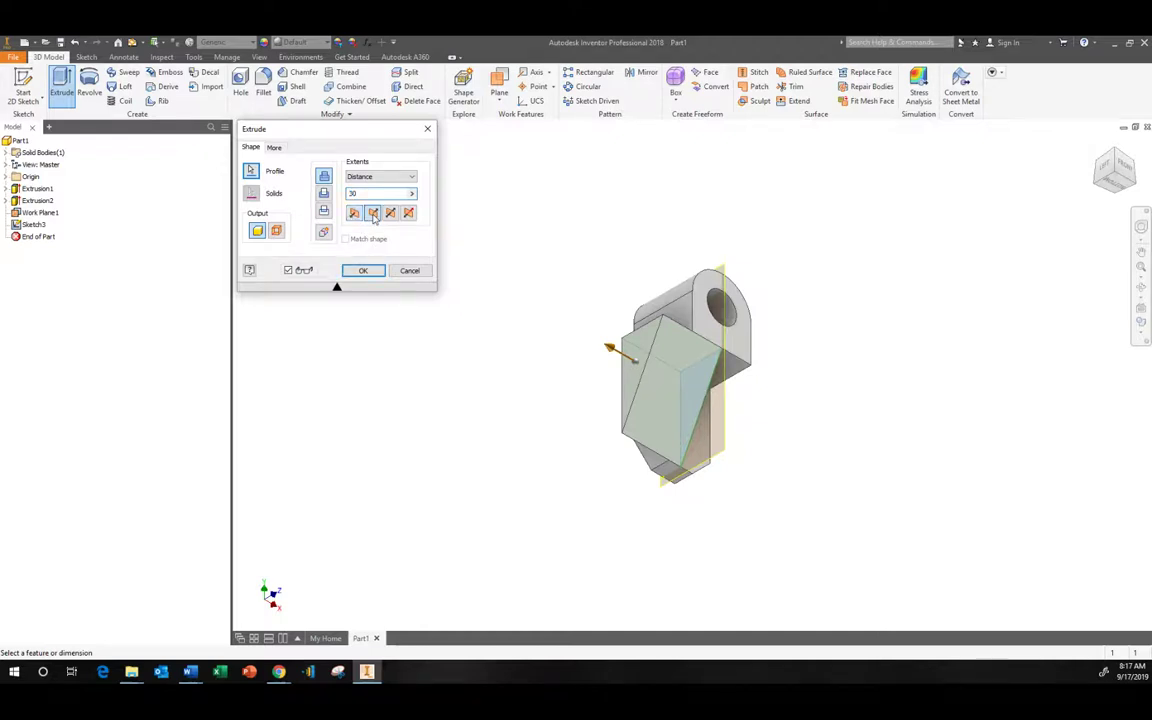
pyautogui.click(390, 214)
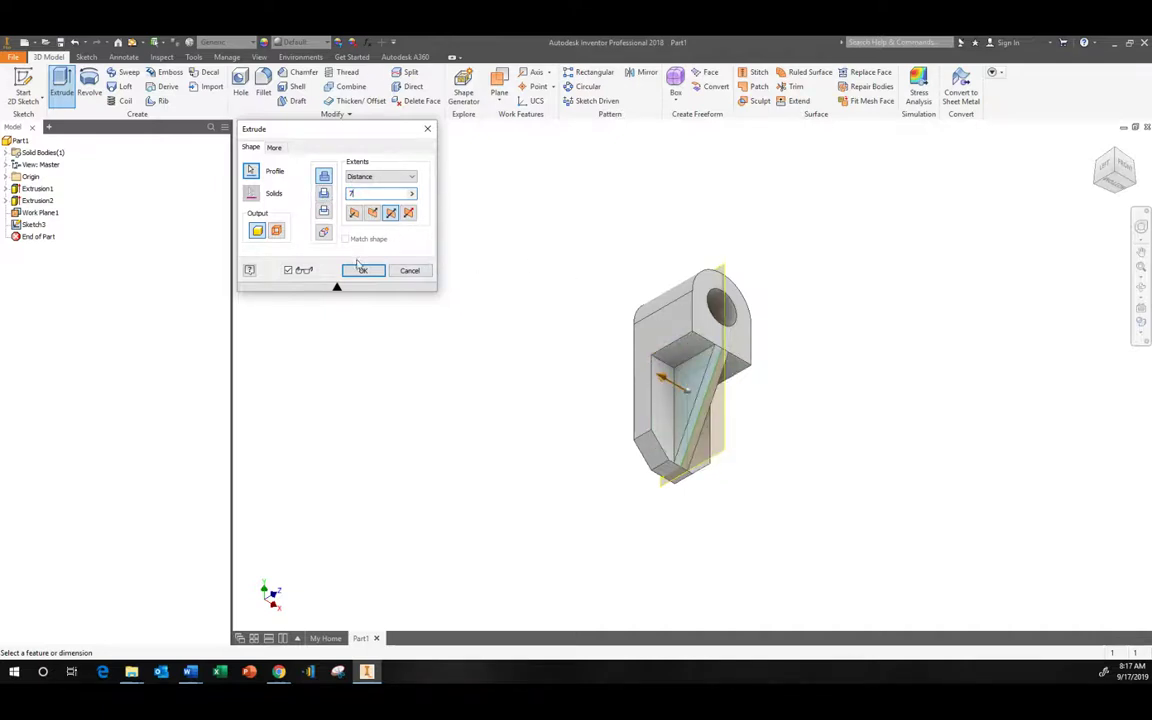
pyautogui.click(363, 270)
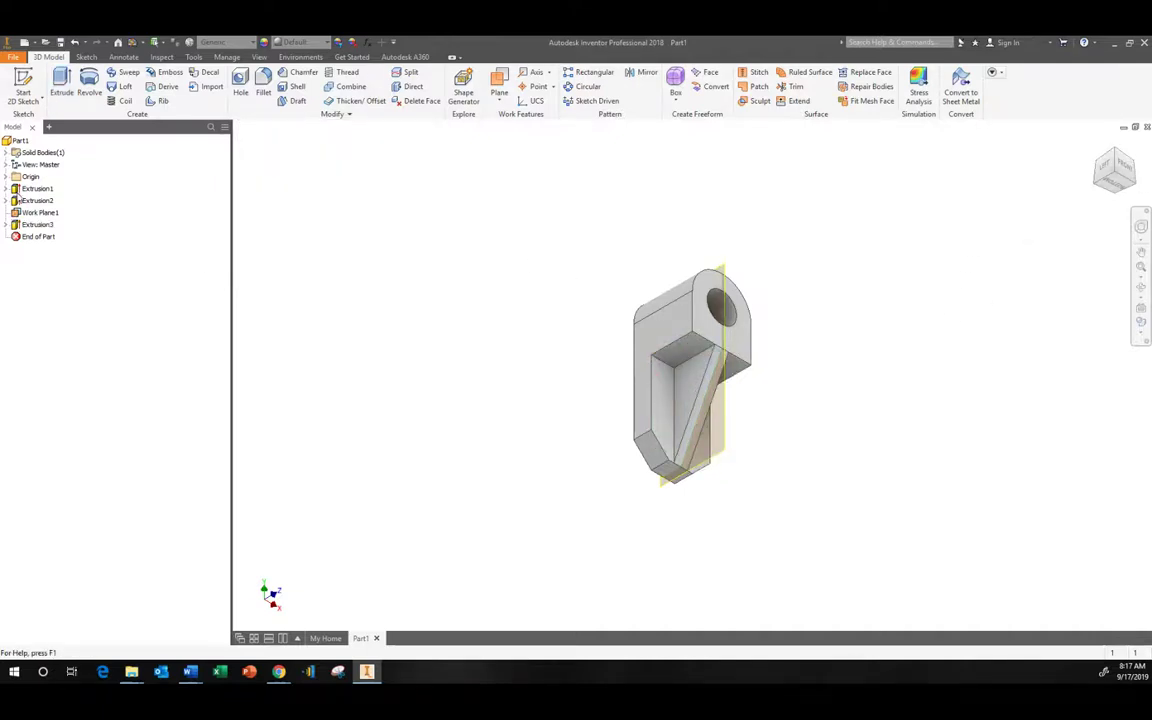
# Hide the work plane running through the rib and inspect the part from several sides
pyautogui.click(40, 212)
pyautogui.rightClick(48, 218)
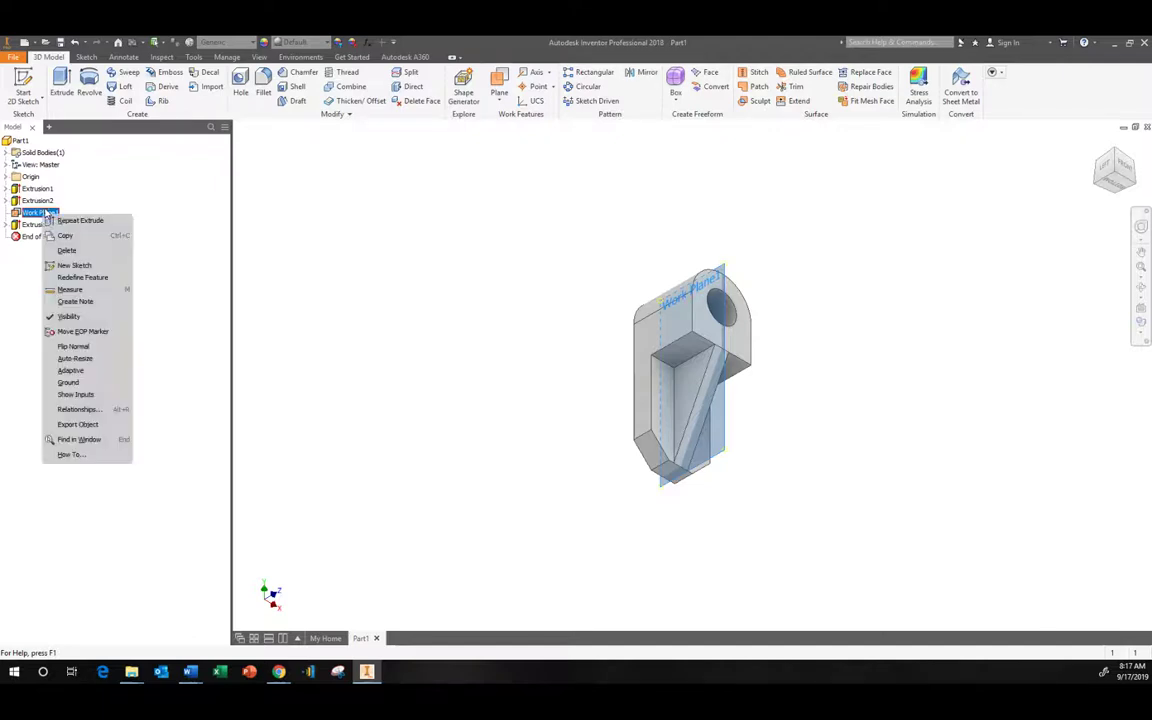
pyautogui.click(70, 289)
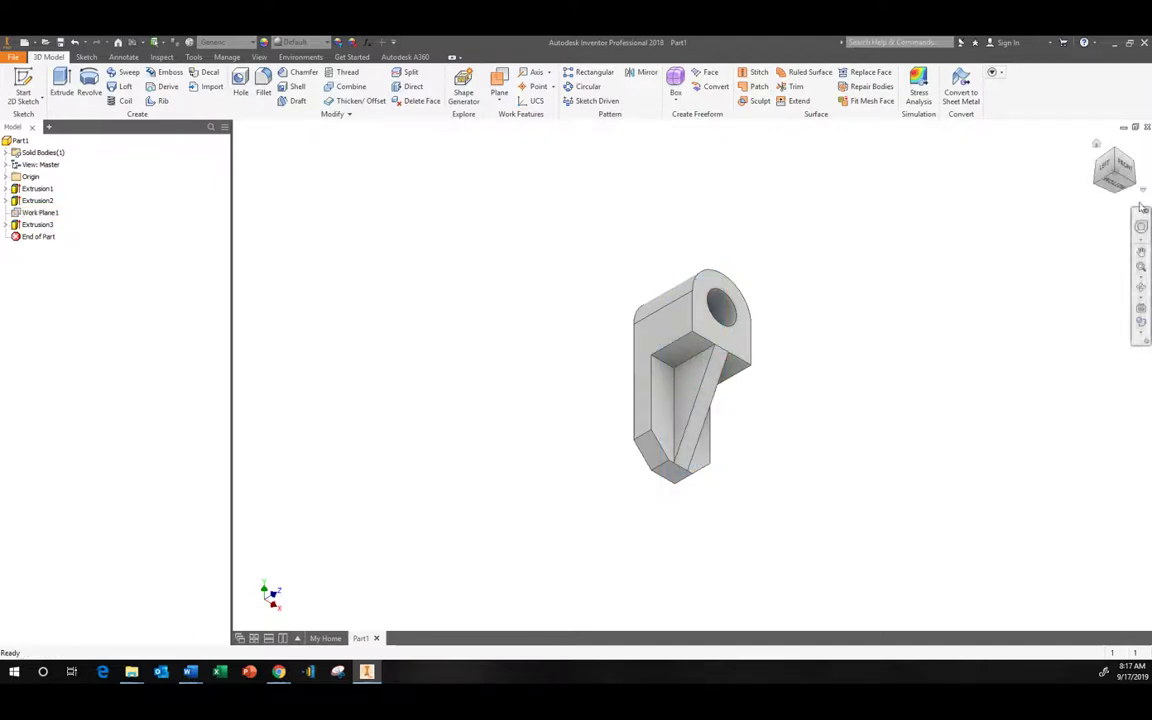
pyautogui.click(1095, 185)
pyautogui.click(1093, 188)
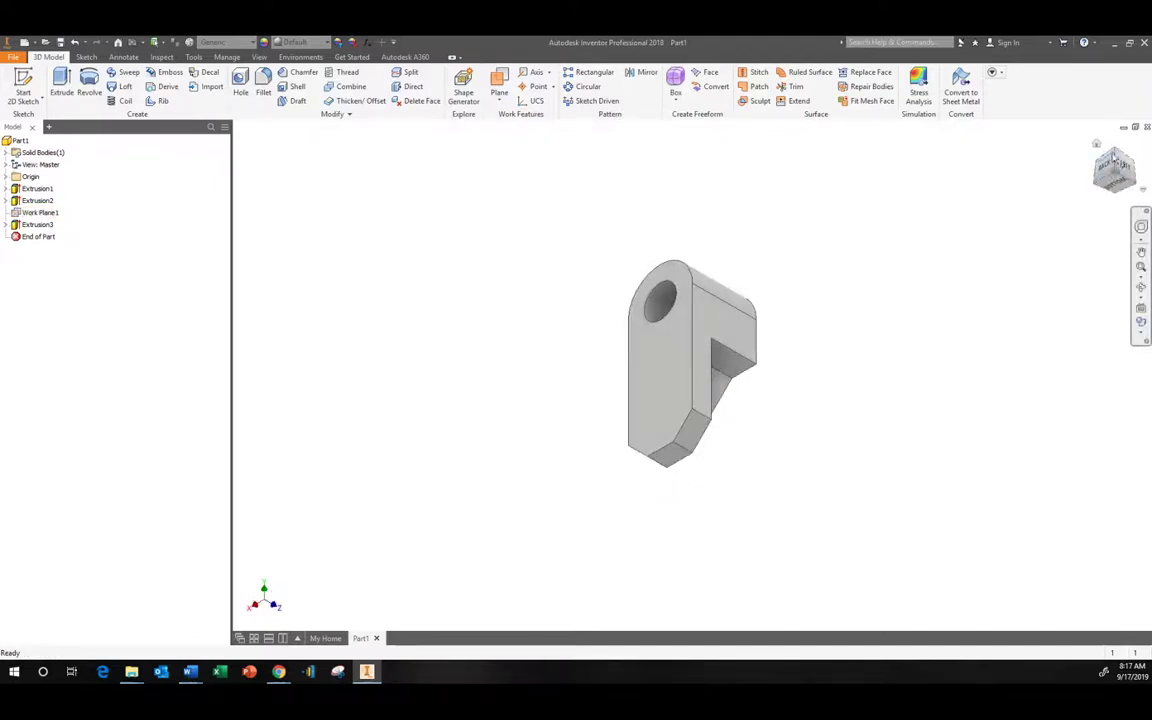
pyautogui.click(1134, 166)
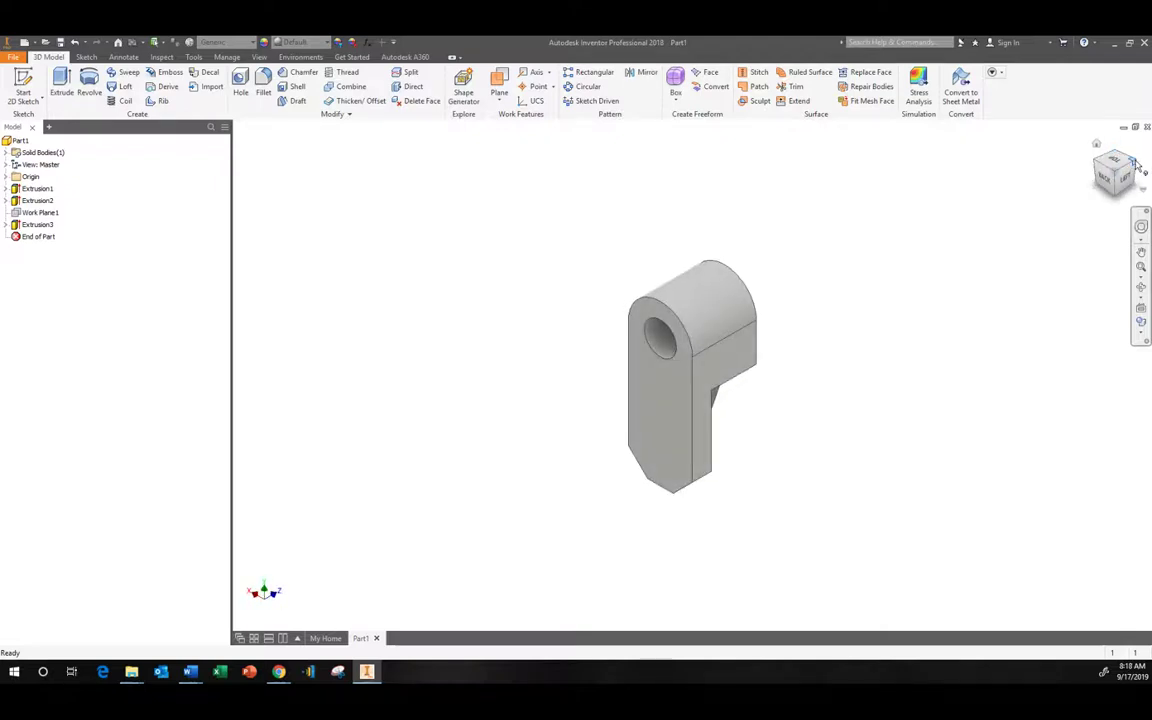
pyautogui.click(1134, 164)
pyautogui.click(1096, 144)
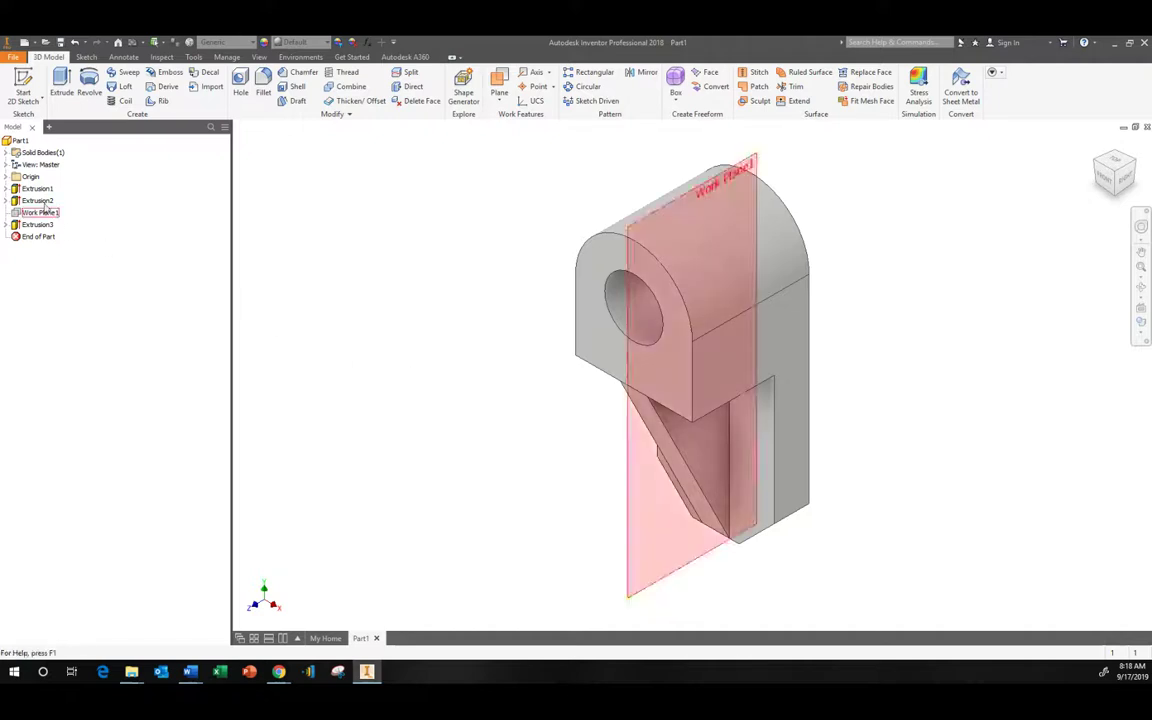
# Open the part's iProperties and update its physical properties to calculate mass, area and volume
pyautogui.rightClick(24, 145)
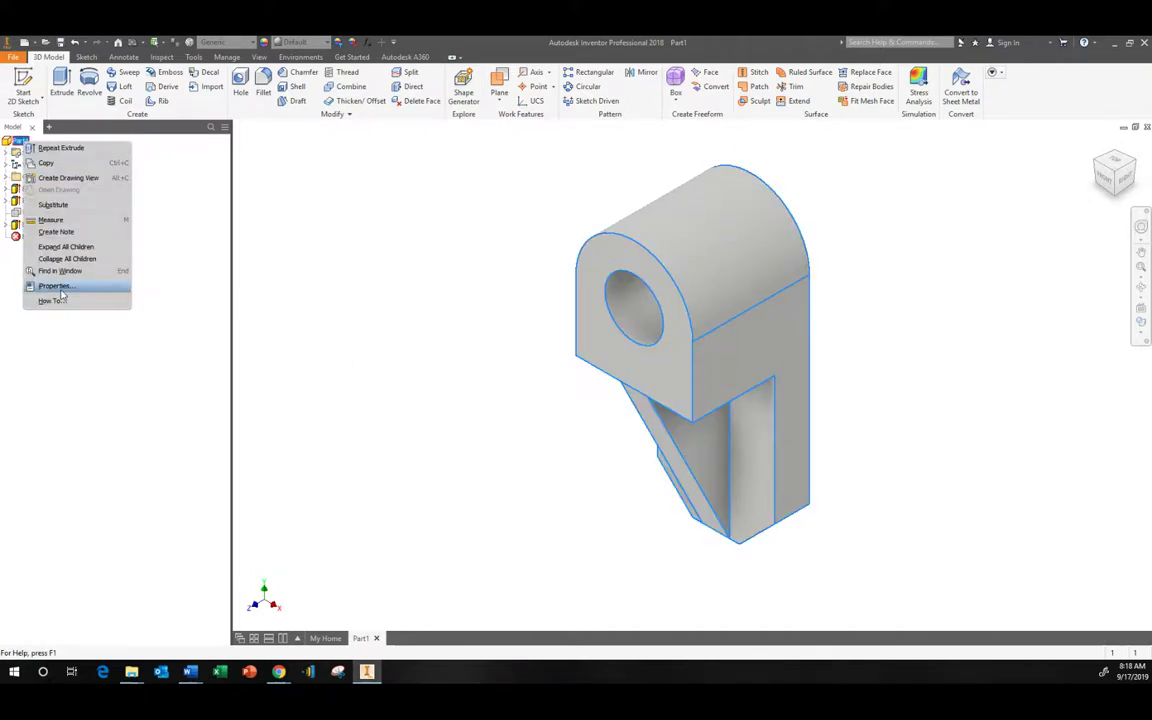
pyautogui.click(60, 288)
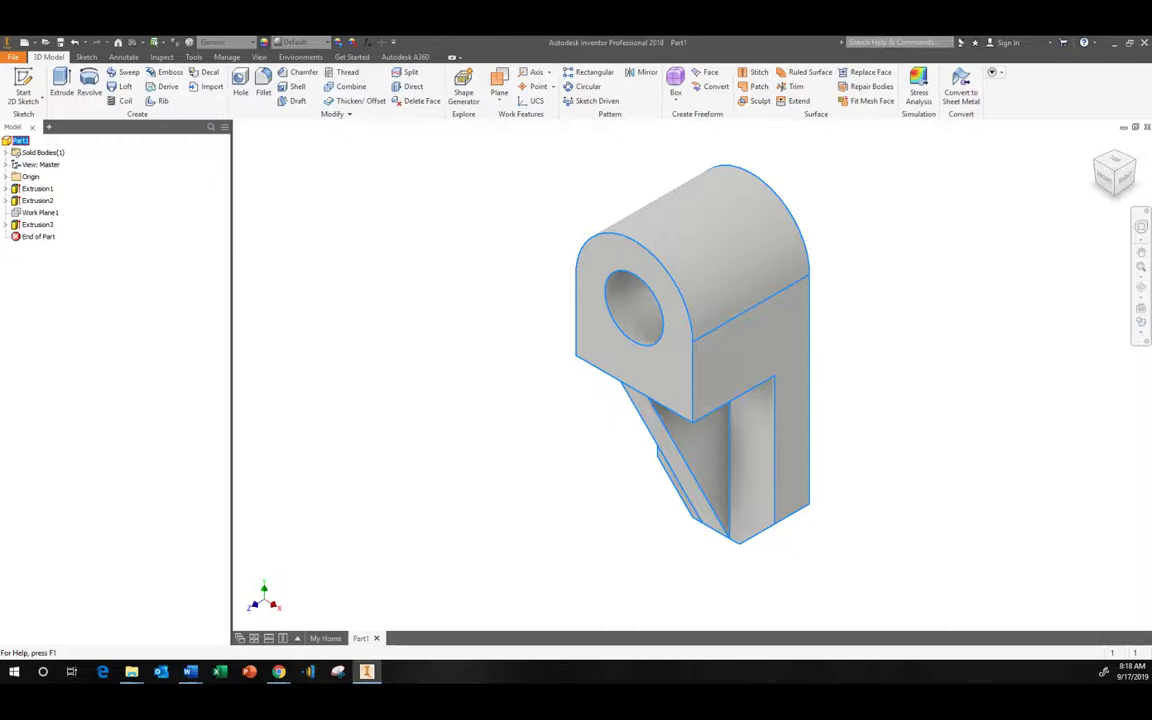
pyautogui.click(316, 95)
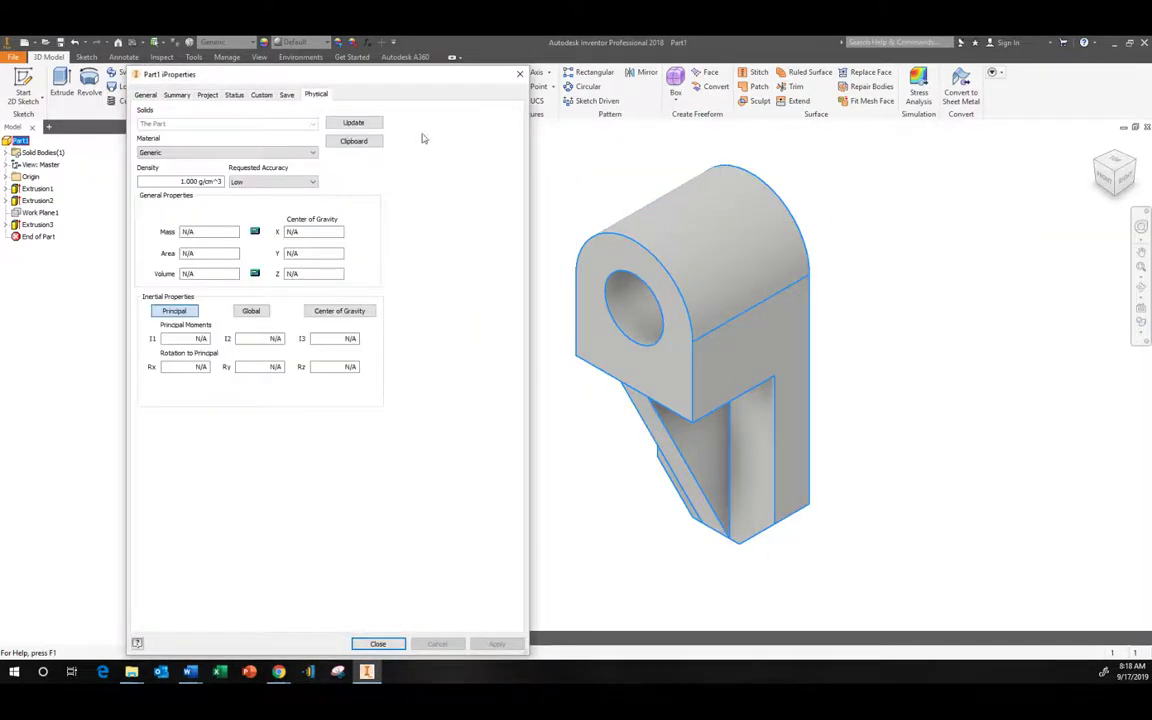
pyautogui.click(345, 124)
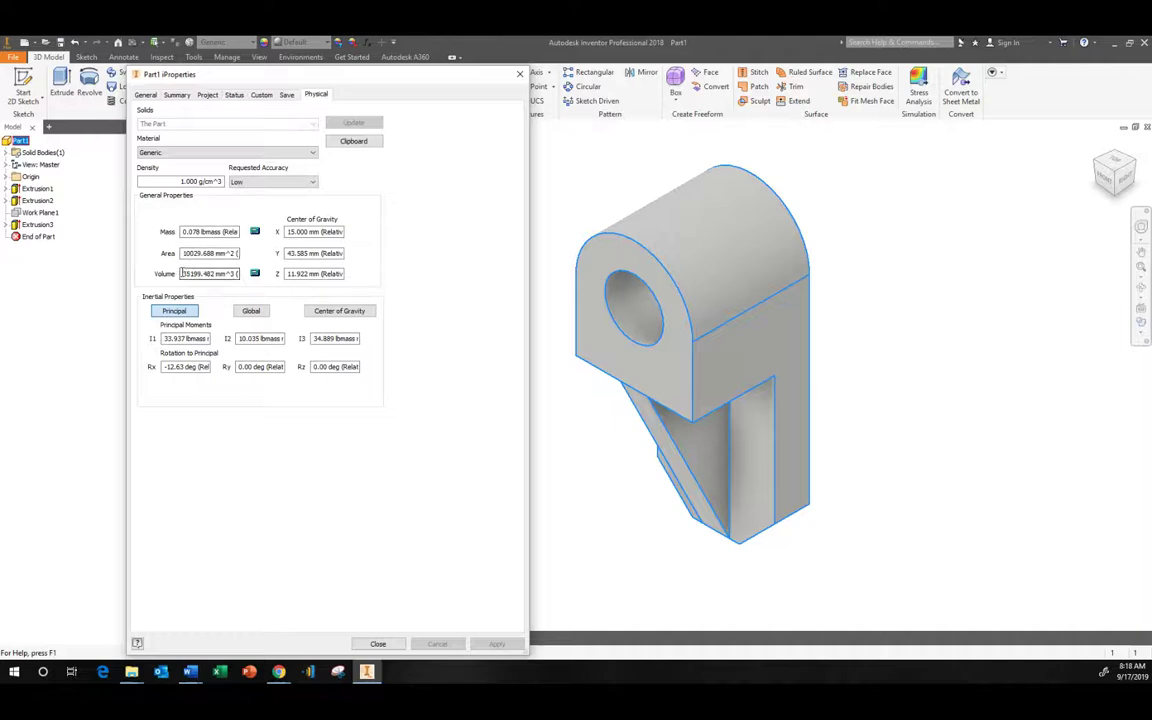
# Highlight the part's volume value to read it, close the iProperties and clear the part selection
pyautogui.moveTo(182, 273); pyautogui.dragTo(224, 273)
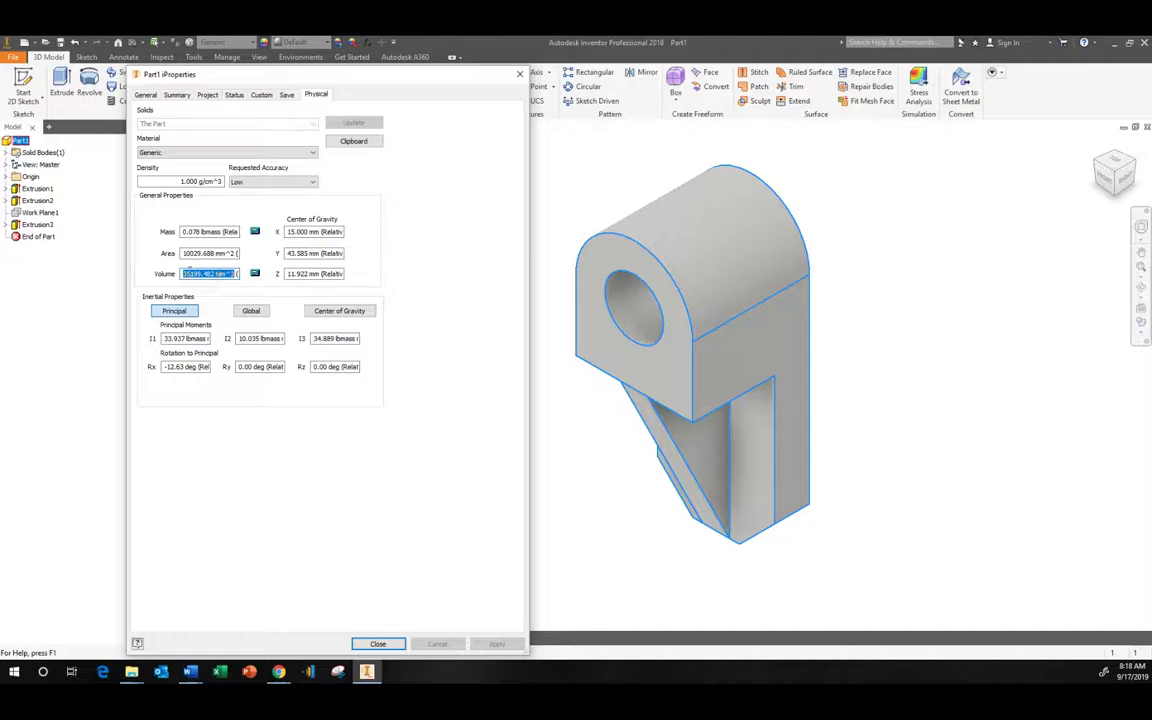
pyautogui.click(192, 273)
pyautogui.moveTo(215, 274); pyautogui.dragTo(121, 279)
pyautogui.click(217, 273)
pyautogui.moveTo(238, 277); pyautogui.dragTo(101, 274)
pyautogui.click(205, 274)
pyautogui.moveTo(212, 273); pyautogui.dragTo(140, 280)
pyautogui.click(519, 74)
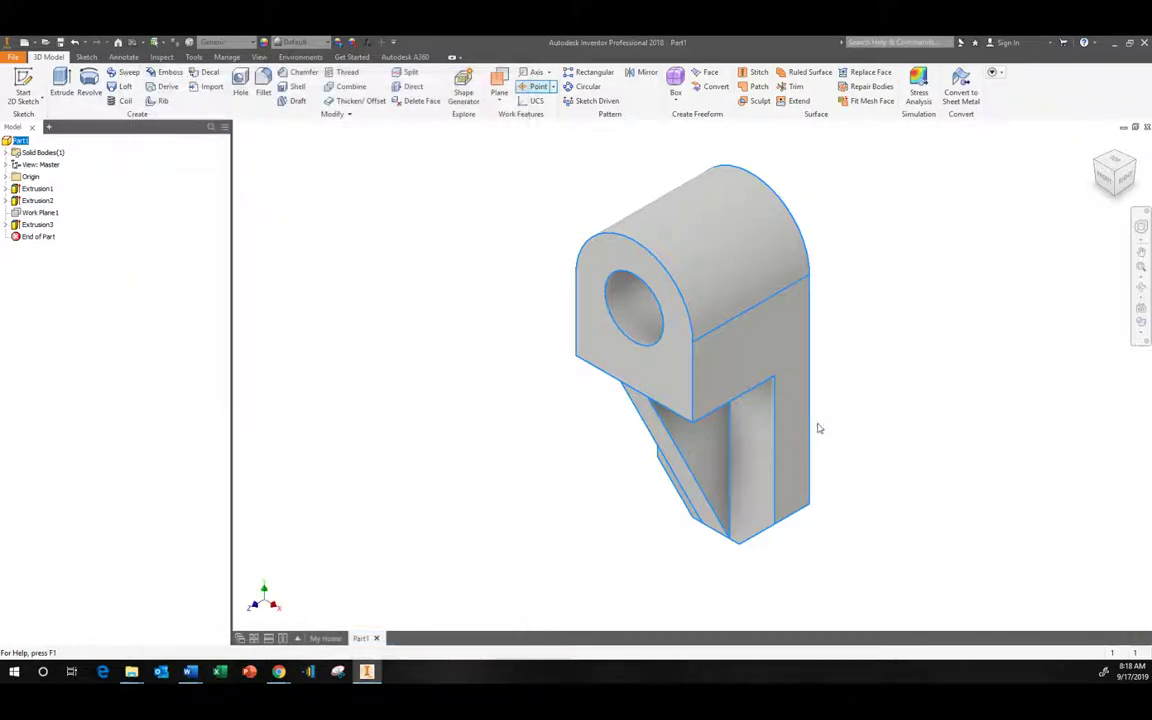
pyautogui.click(883, 413)
pyautogui.click(1119, 203)
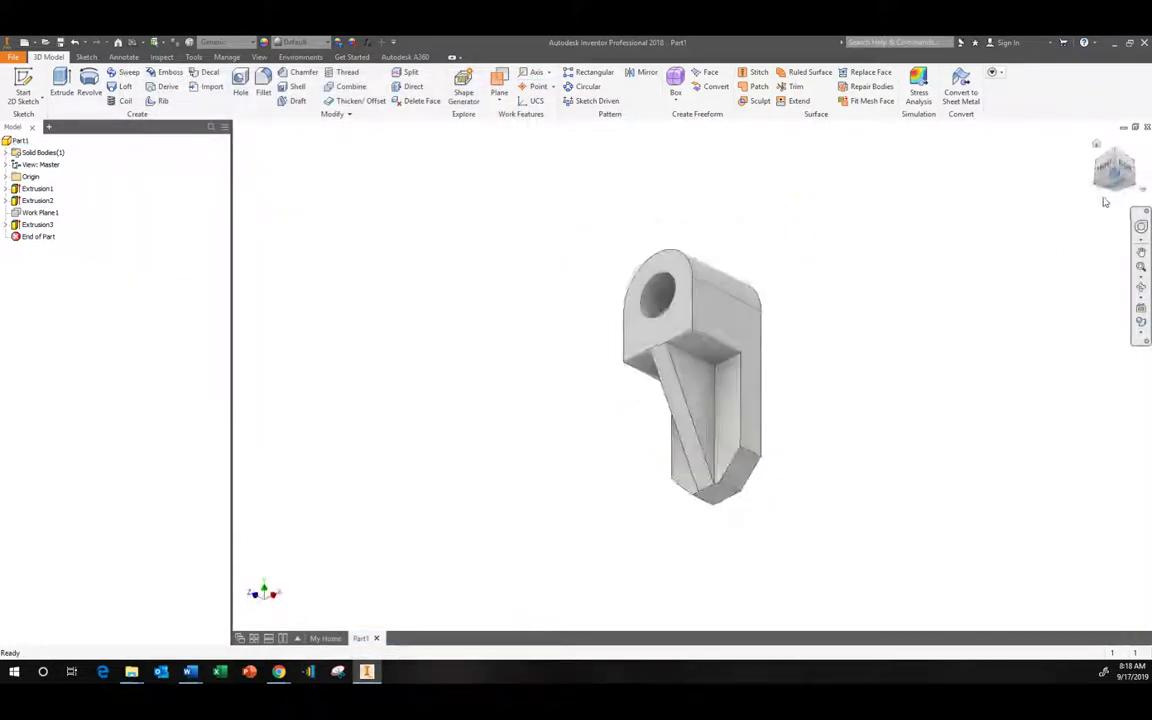